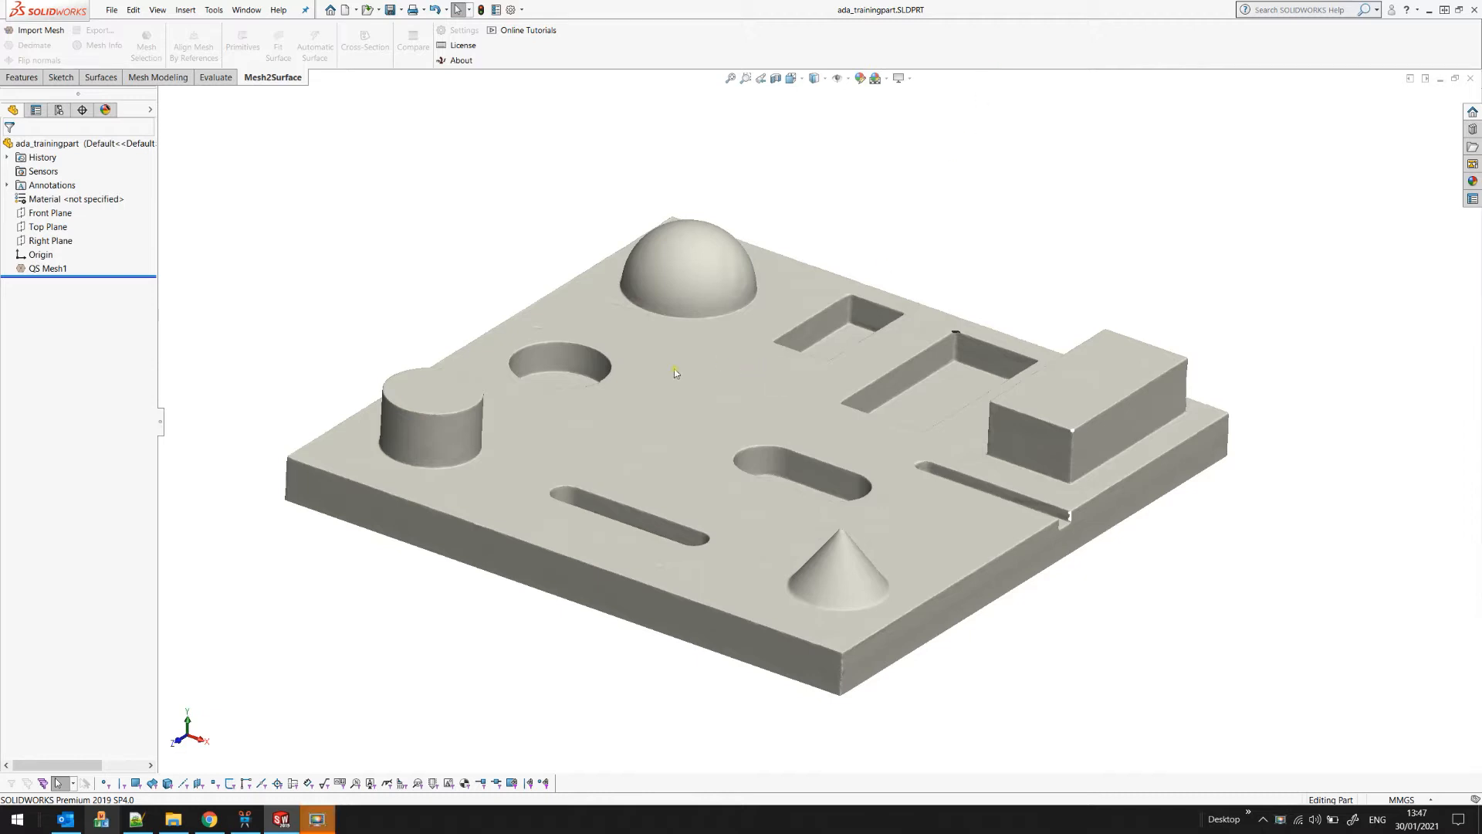
- Check the mesh's alignment to the origin in the top and front views and at an angle
left_click(31, 255)
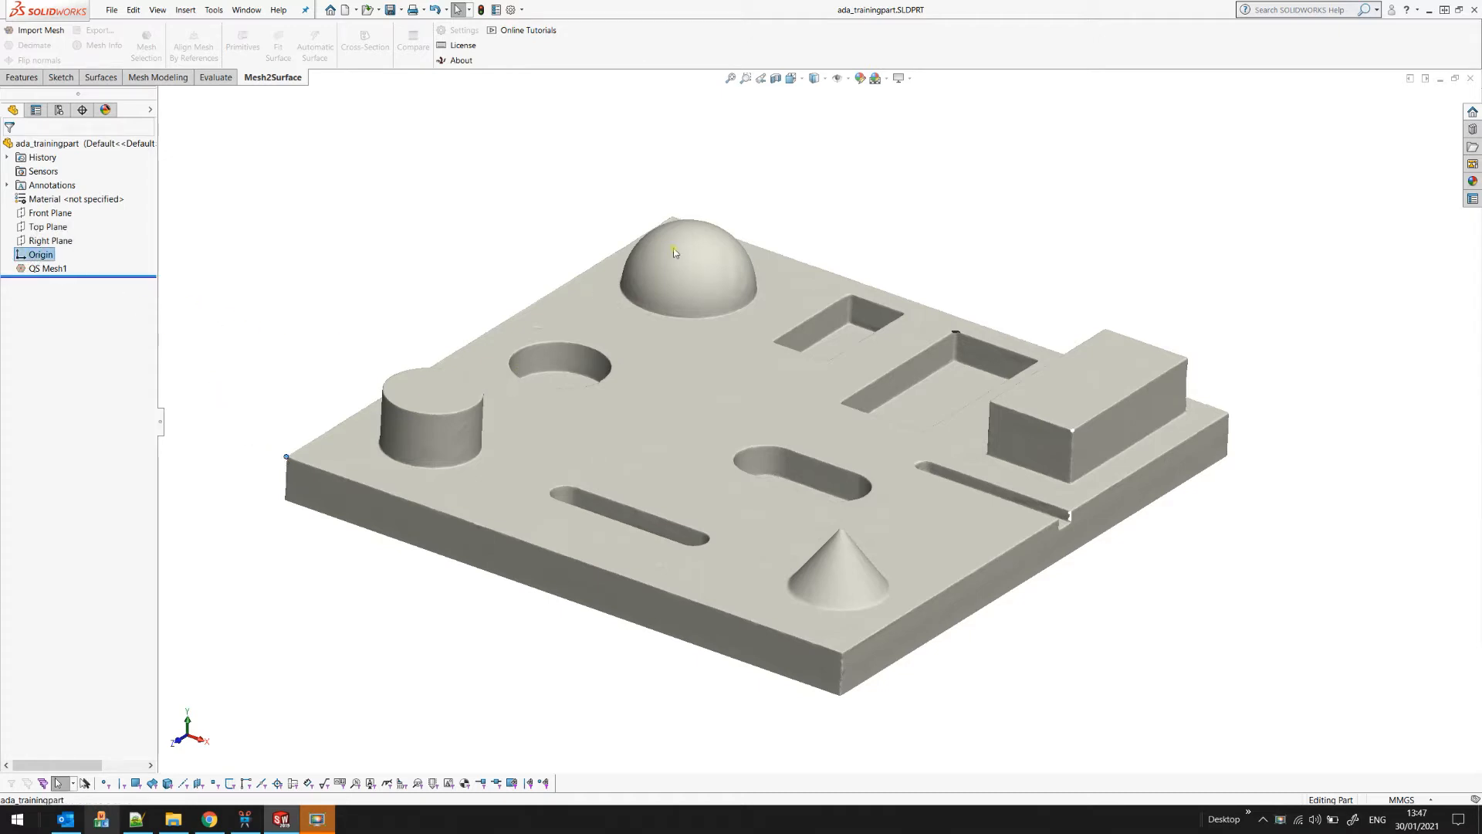
left_click(791, 78)
left_click(809, 110)
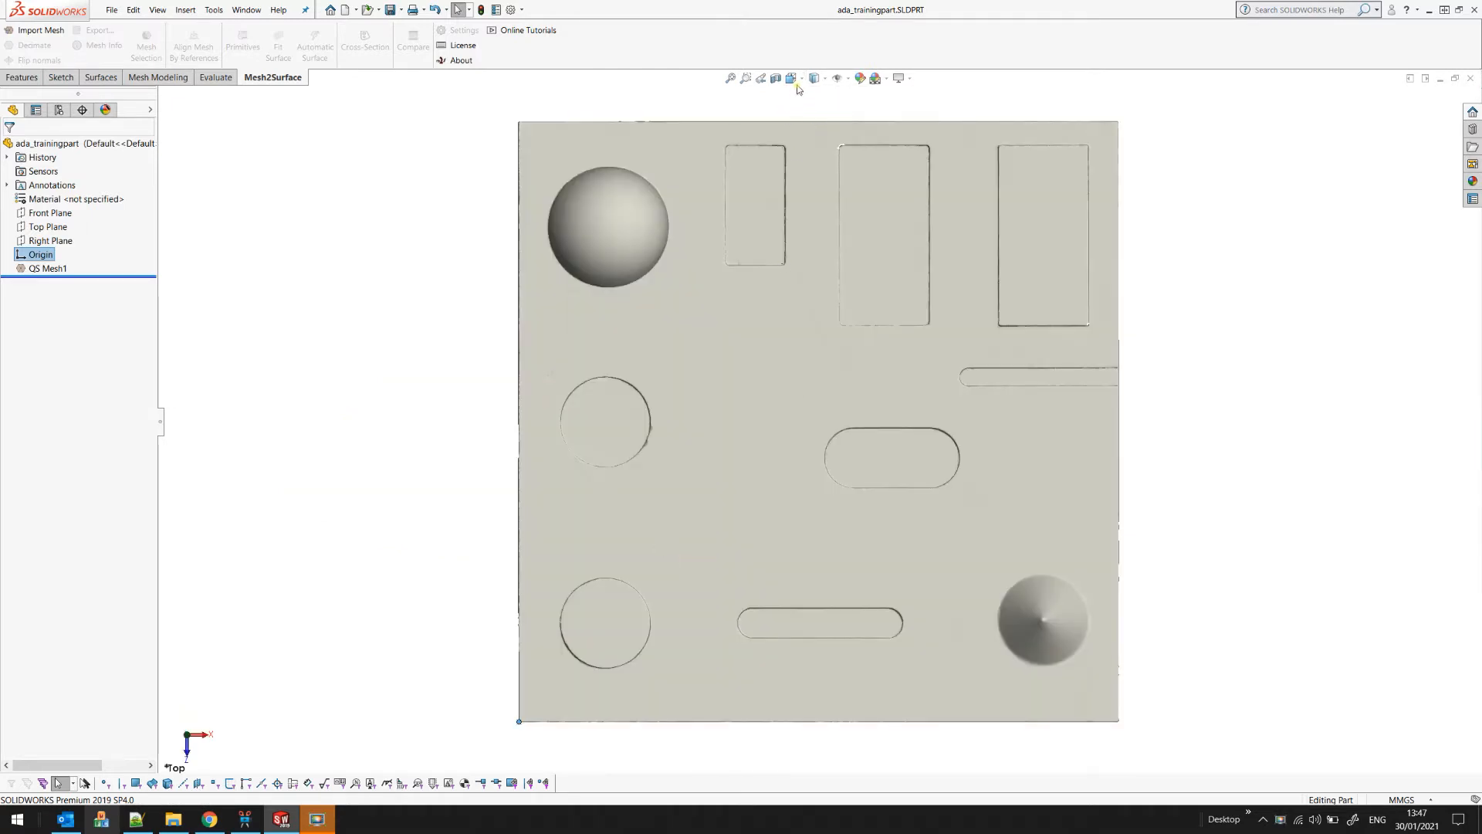
left_click(791, 78)
left_click(809, 133)
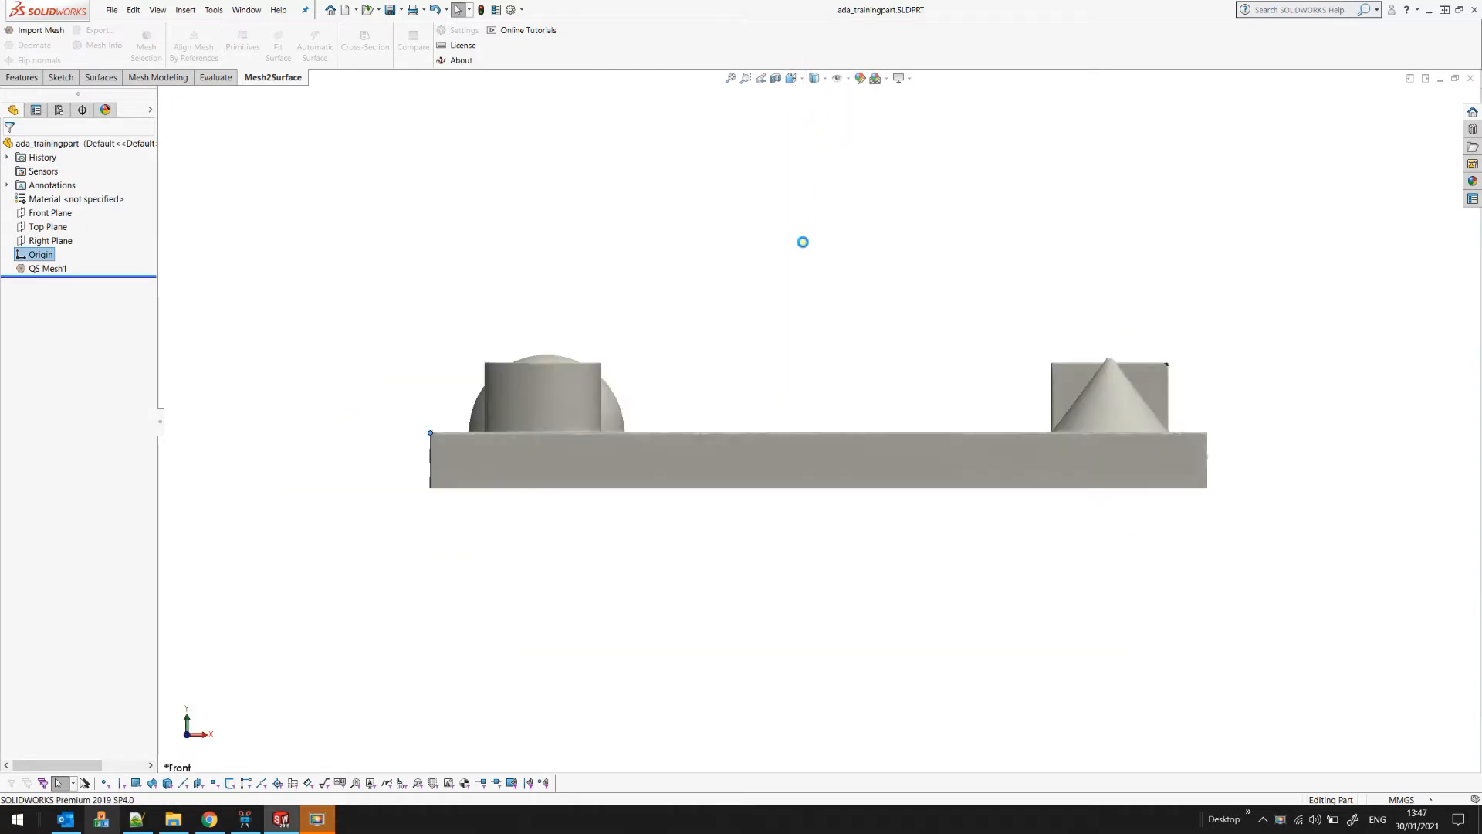
middle_click_drag(867, 559, 290, 484)
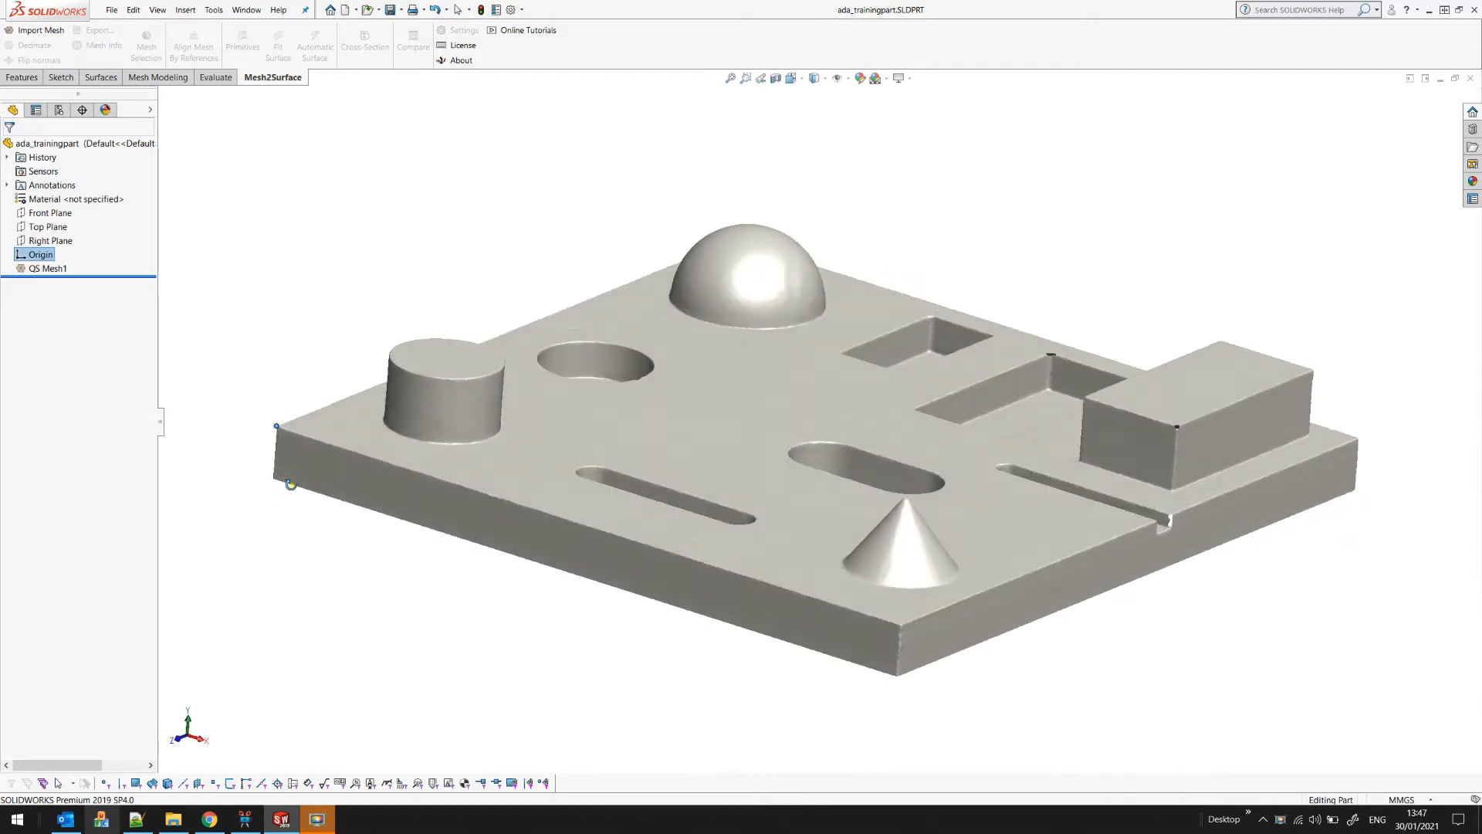
- Make the Top Plane visible over the training part mesh
left_click(49, 227)
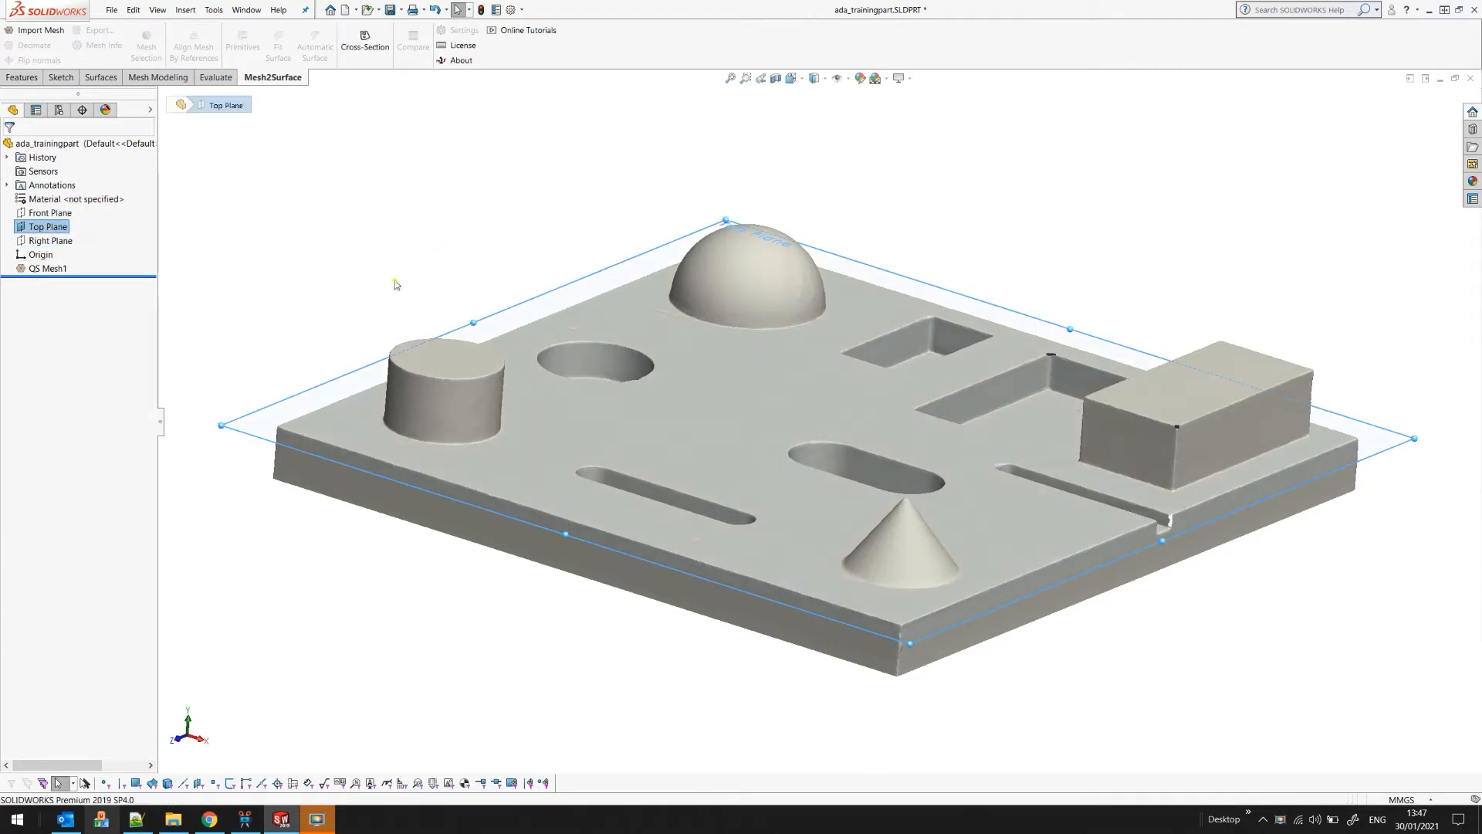
middle_click_drag(337, 273, 318, 249)
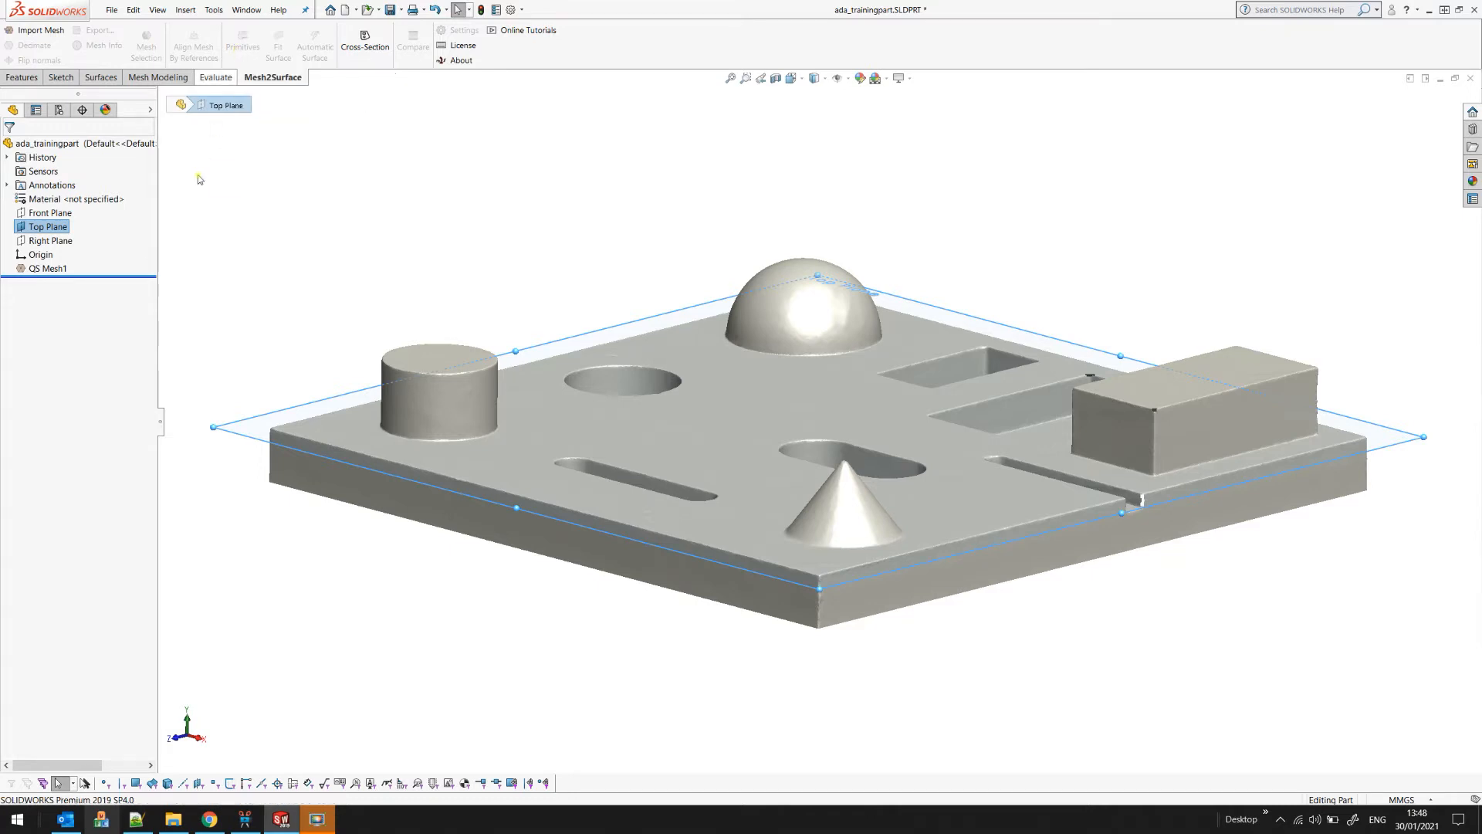
- Fit a plane primitive to the top face of the raised rectangular block, using wand selection on the mesh
left_click(46, 268)
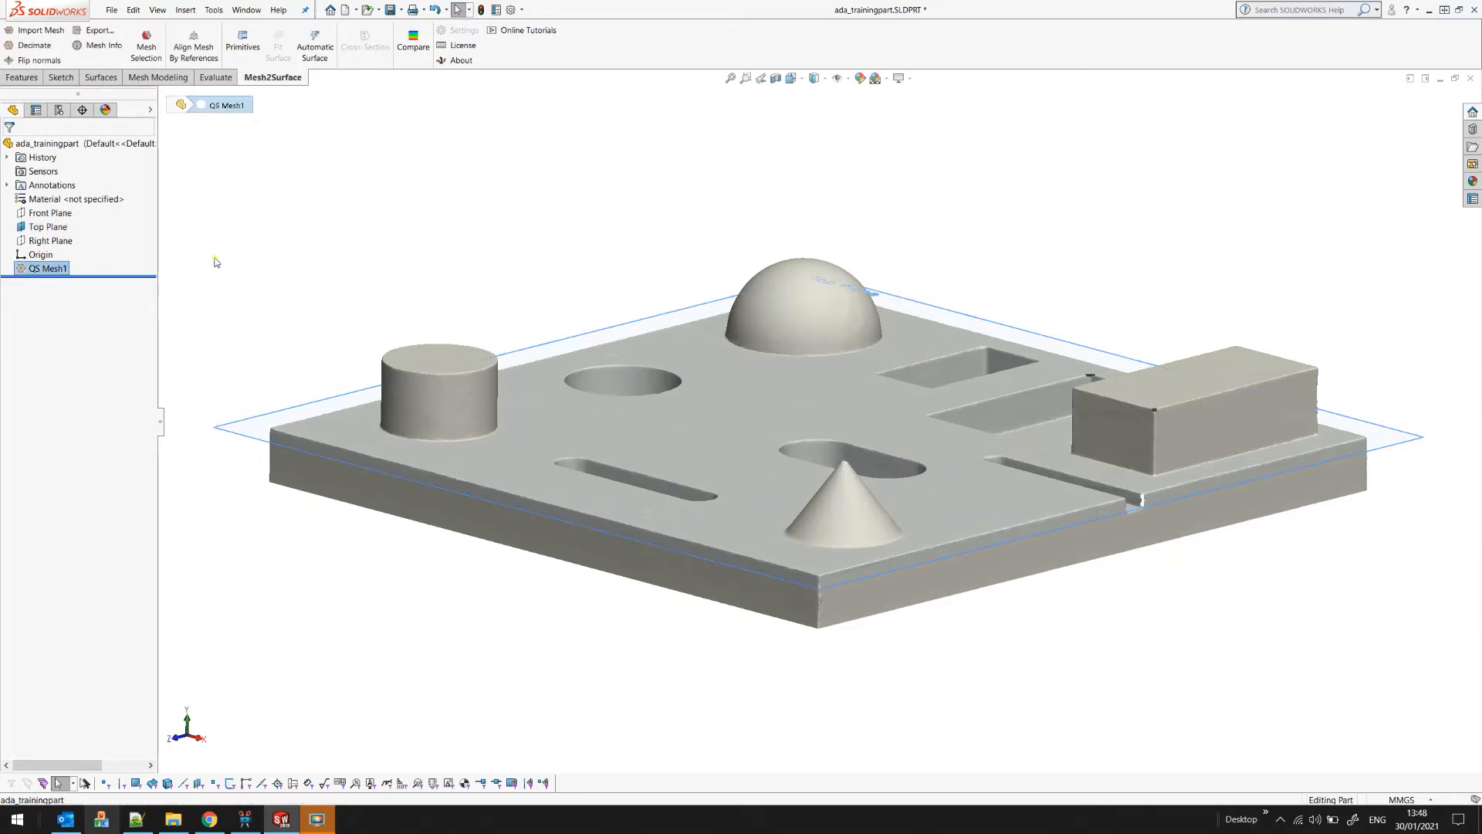
left_click(241, 42)
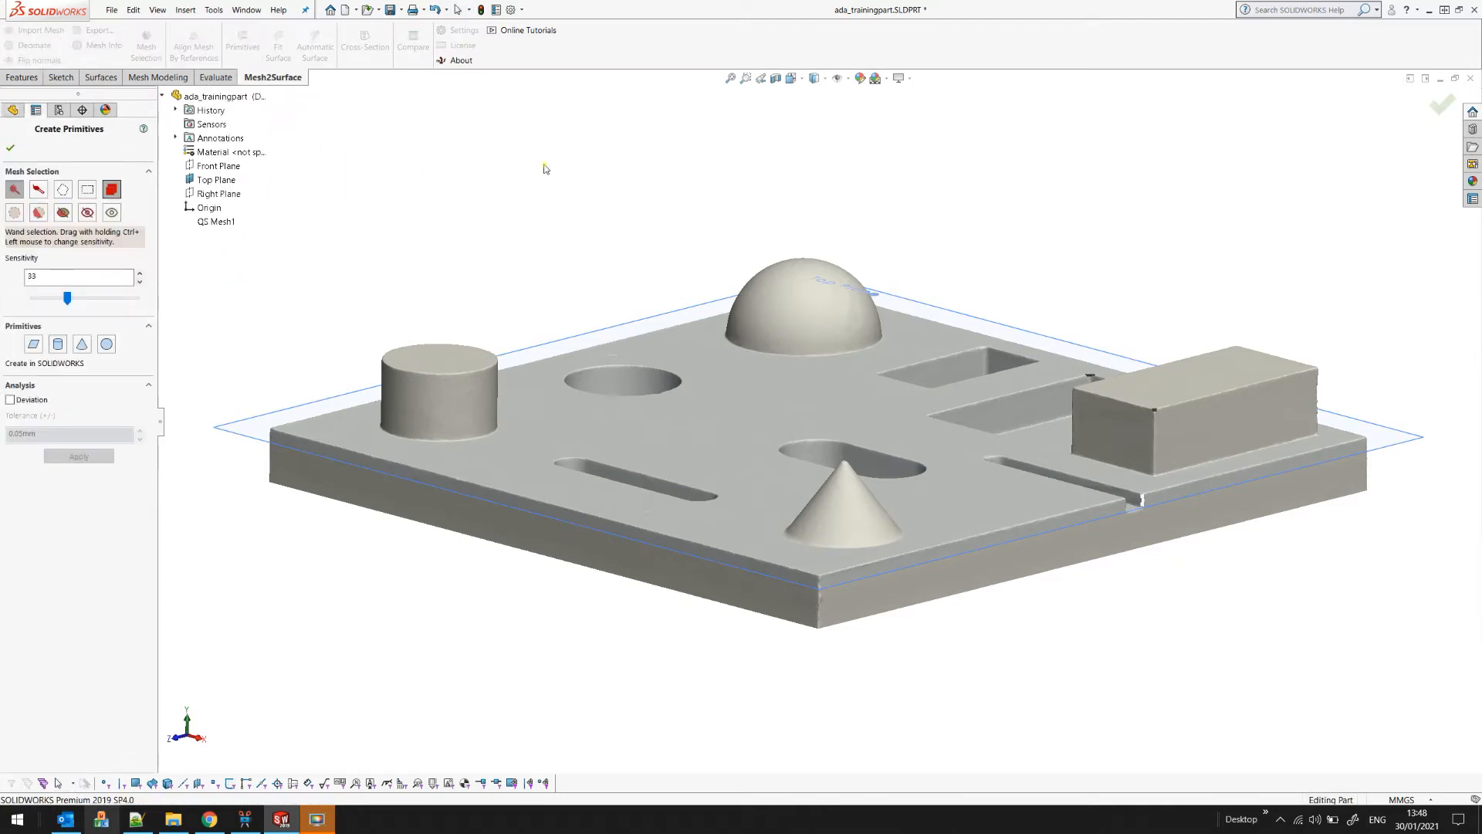
left_click(216, 221)
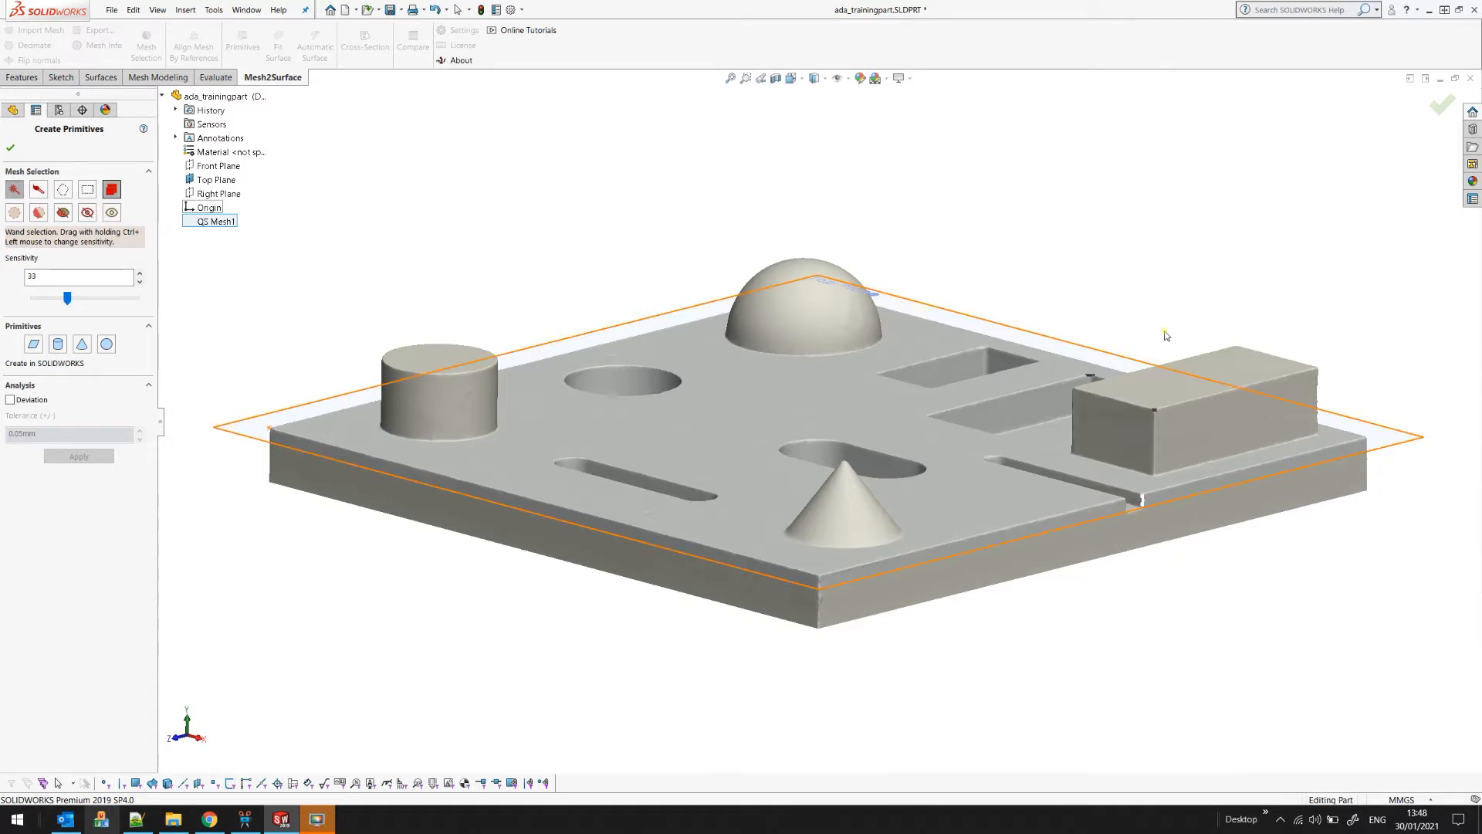
scroll(1362, 396, "down", 2)
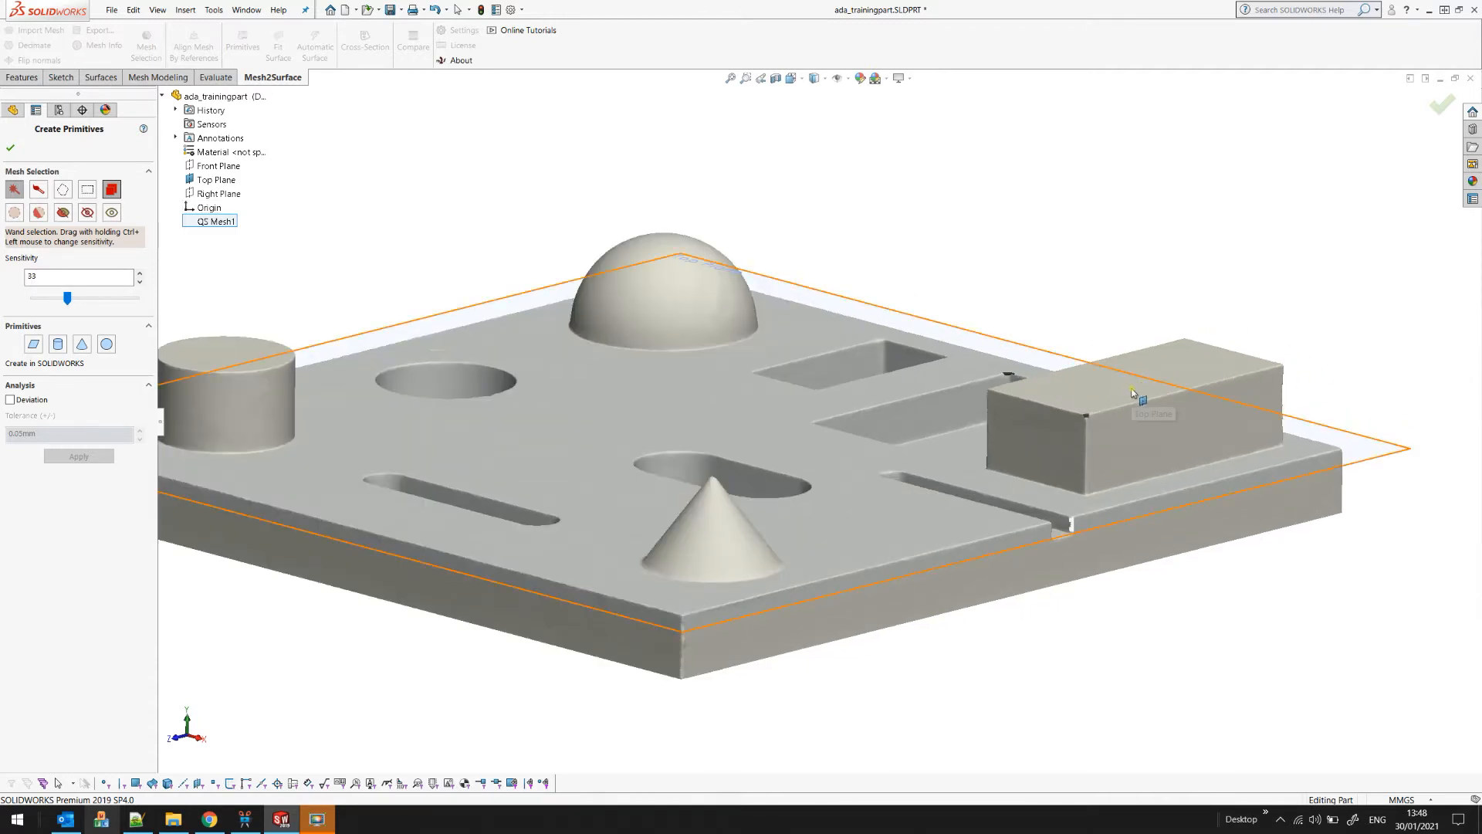
scroll(1208, 362, "down", 2)
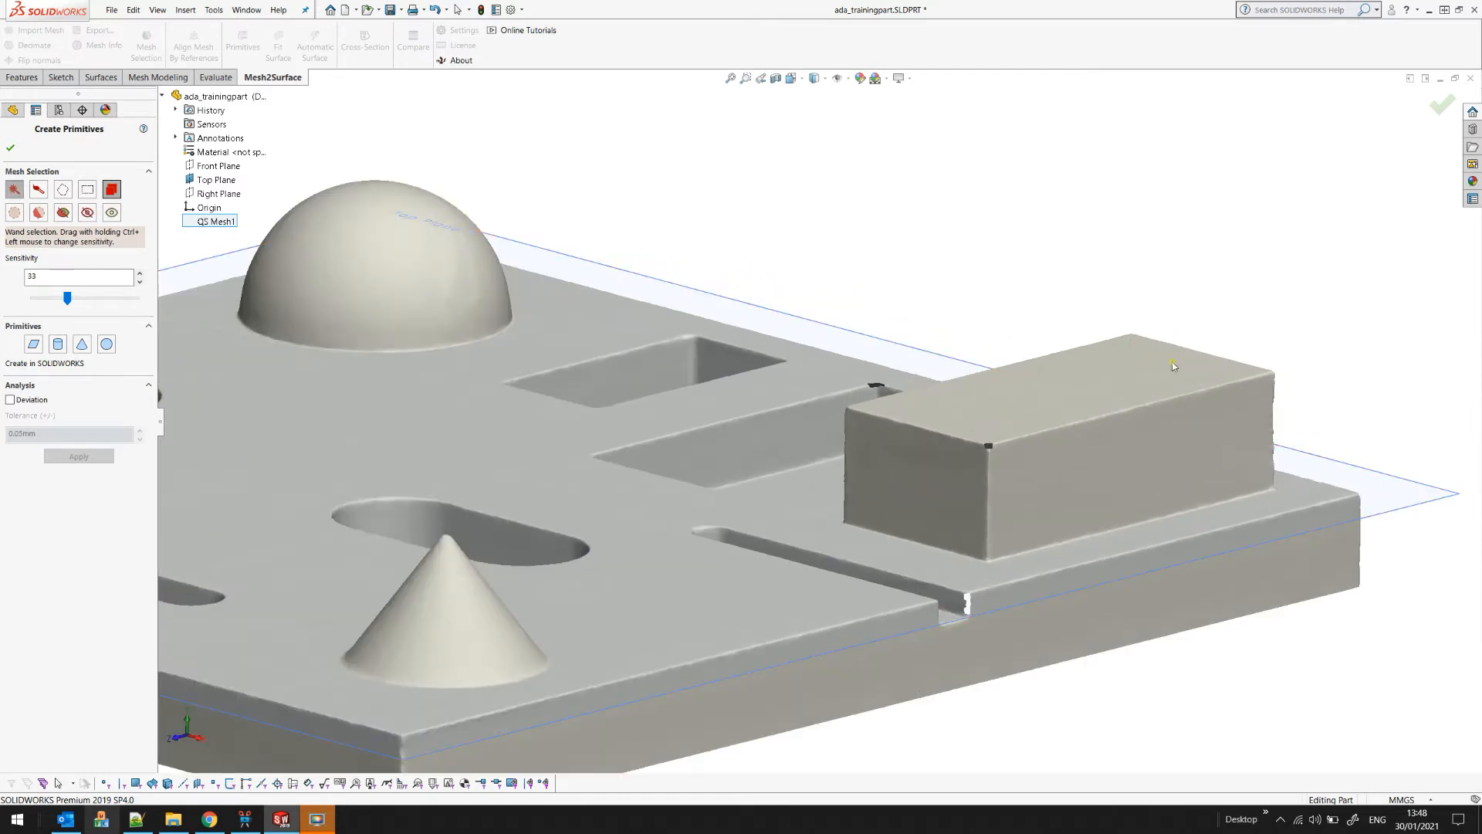
left_click(1196, 367)
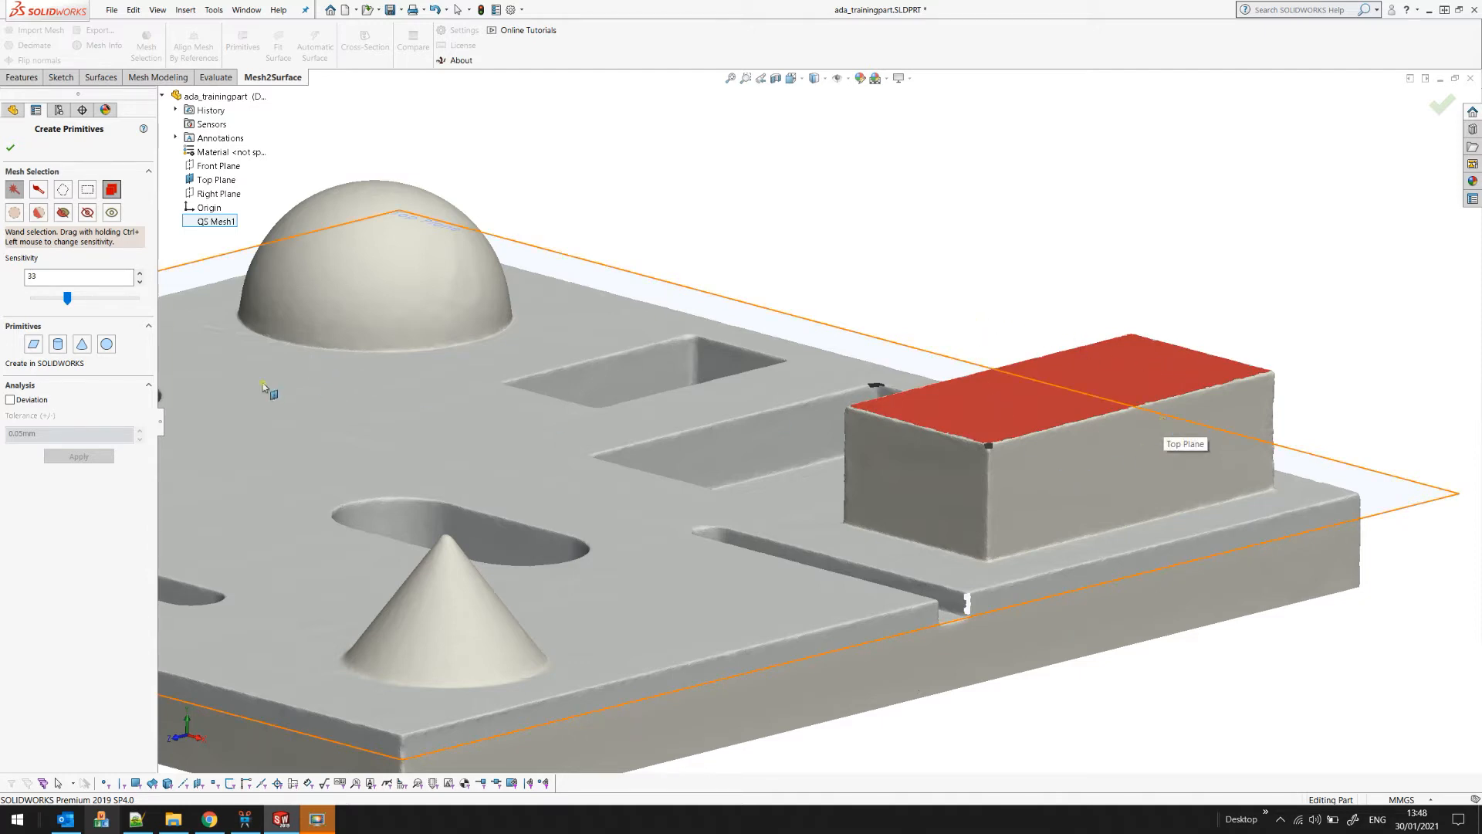
left_click(34, 344)
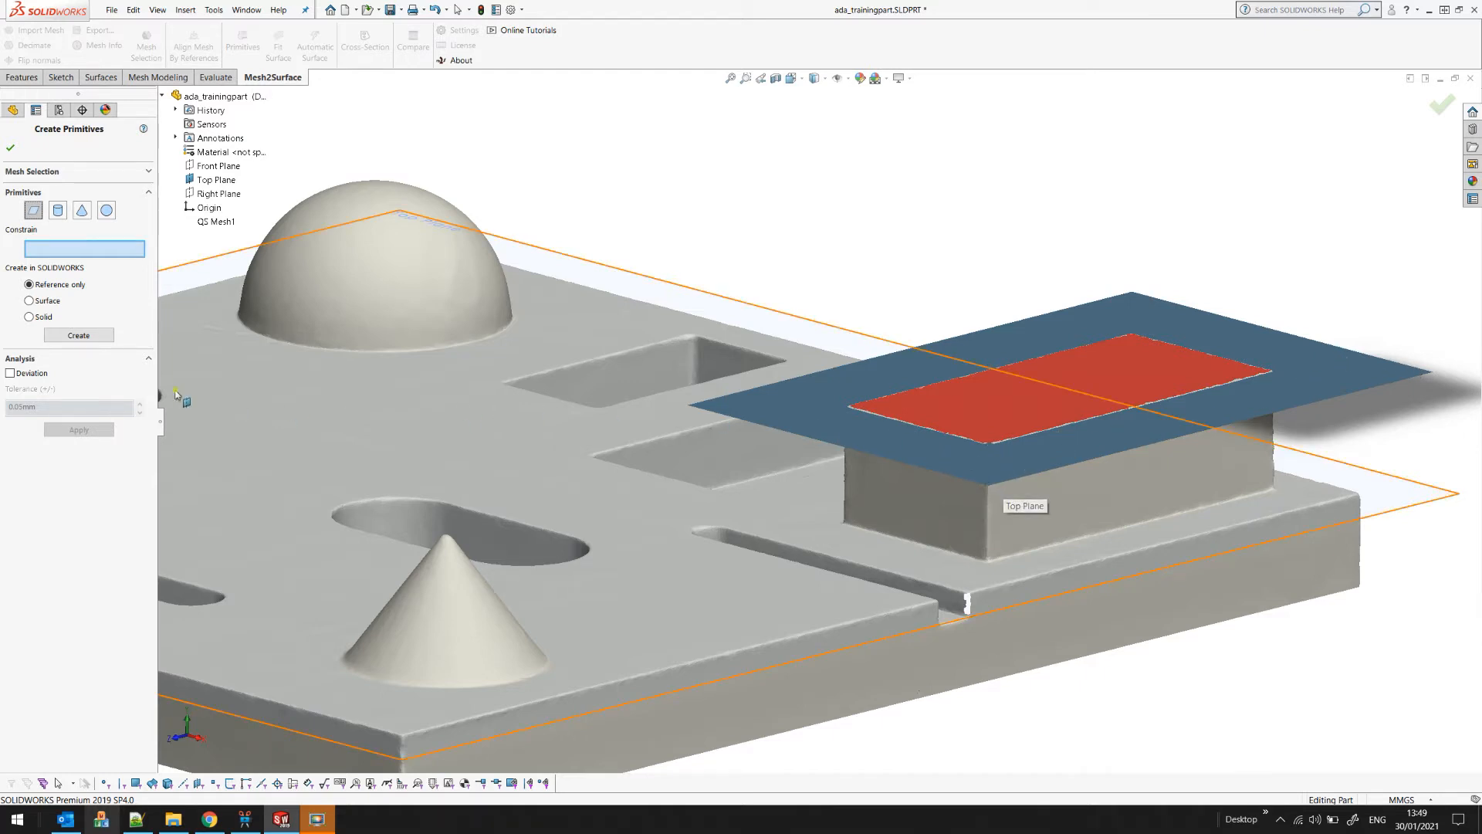
- Enable deviation analysis for the fitted plane and apply a tolerance of 0.02 mm
left_click(10, 373)
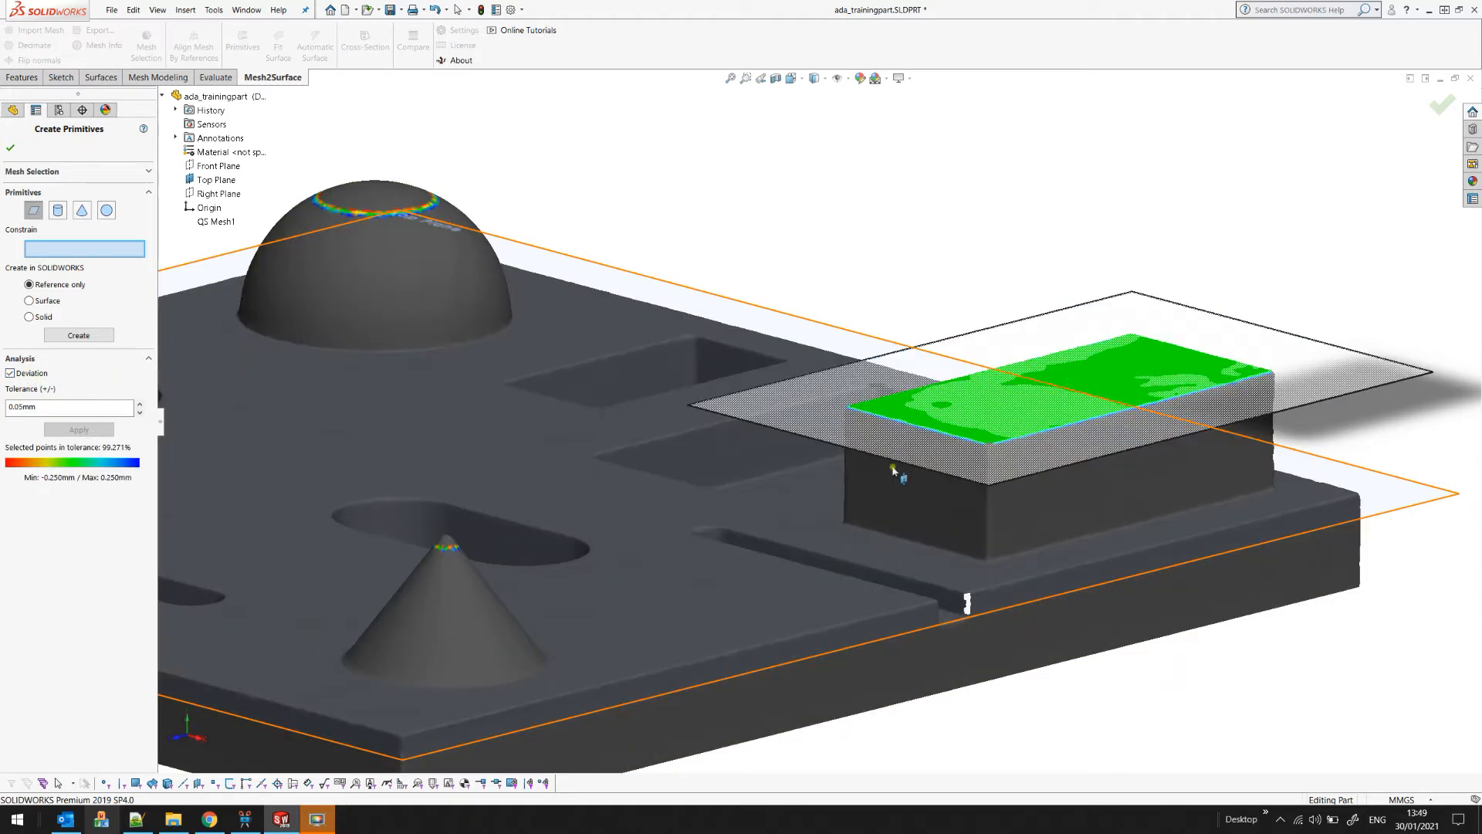
scroll(896, 502, "down", 5)
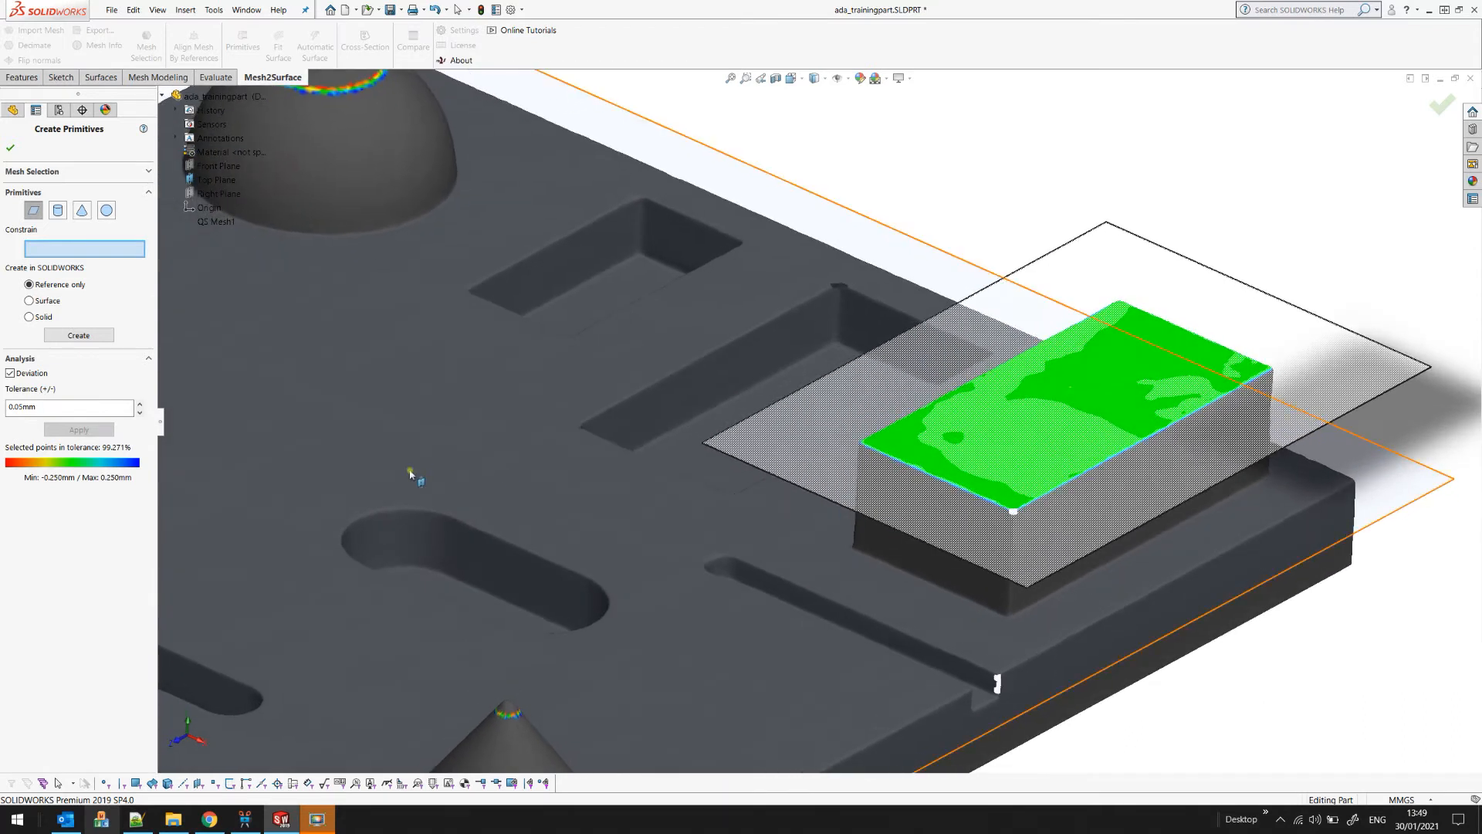
left_click_drag(18, 407, 65, 404)
type("20")
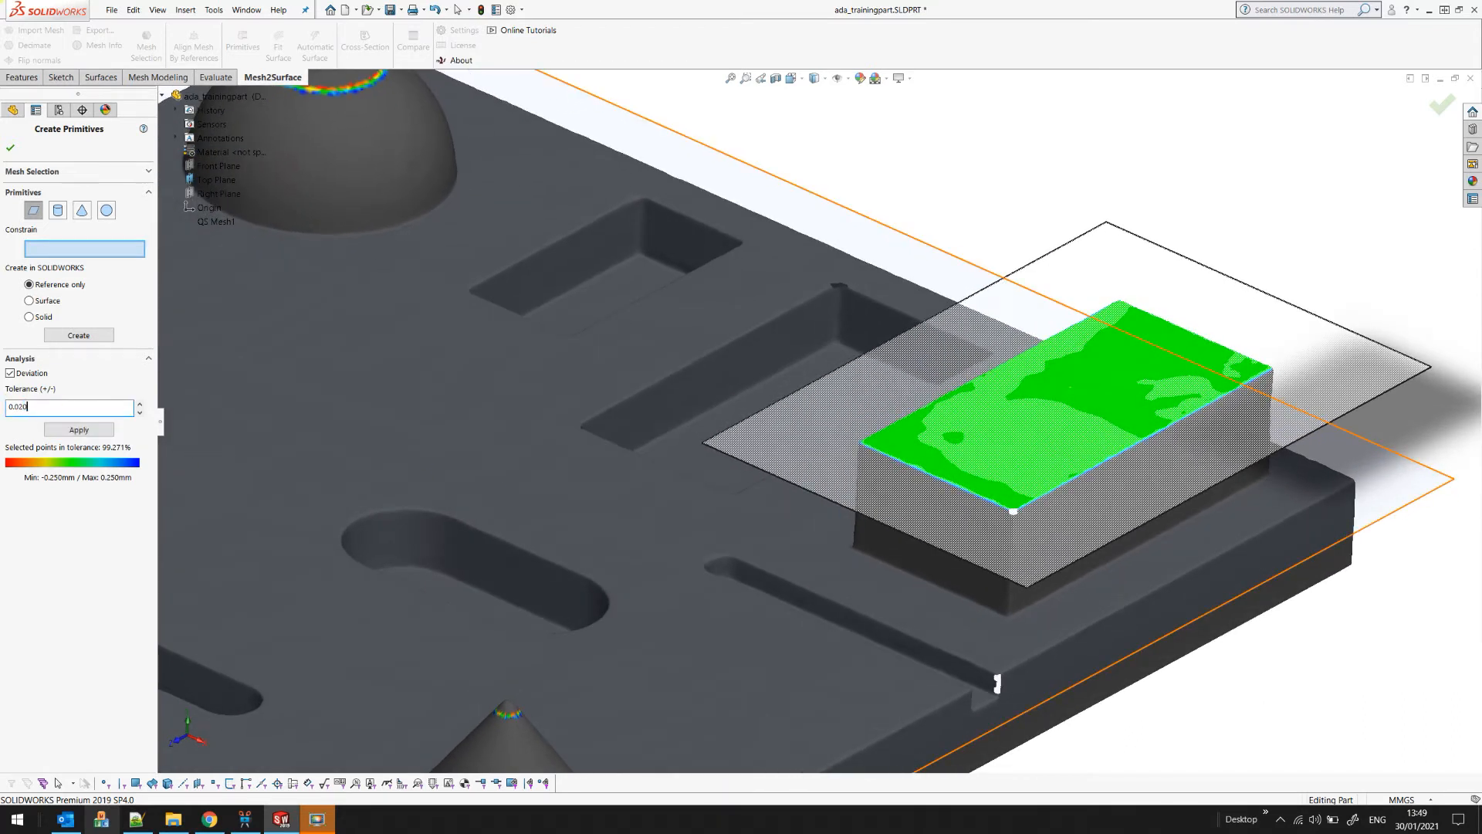
left_click(68, 429)
- Examine the deviation colour map on the block's top face from several distances and angles
scroll(1213, 427, "down", 1)
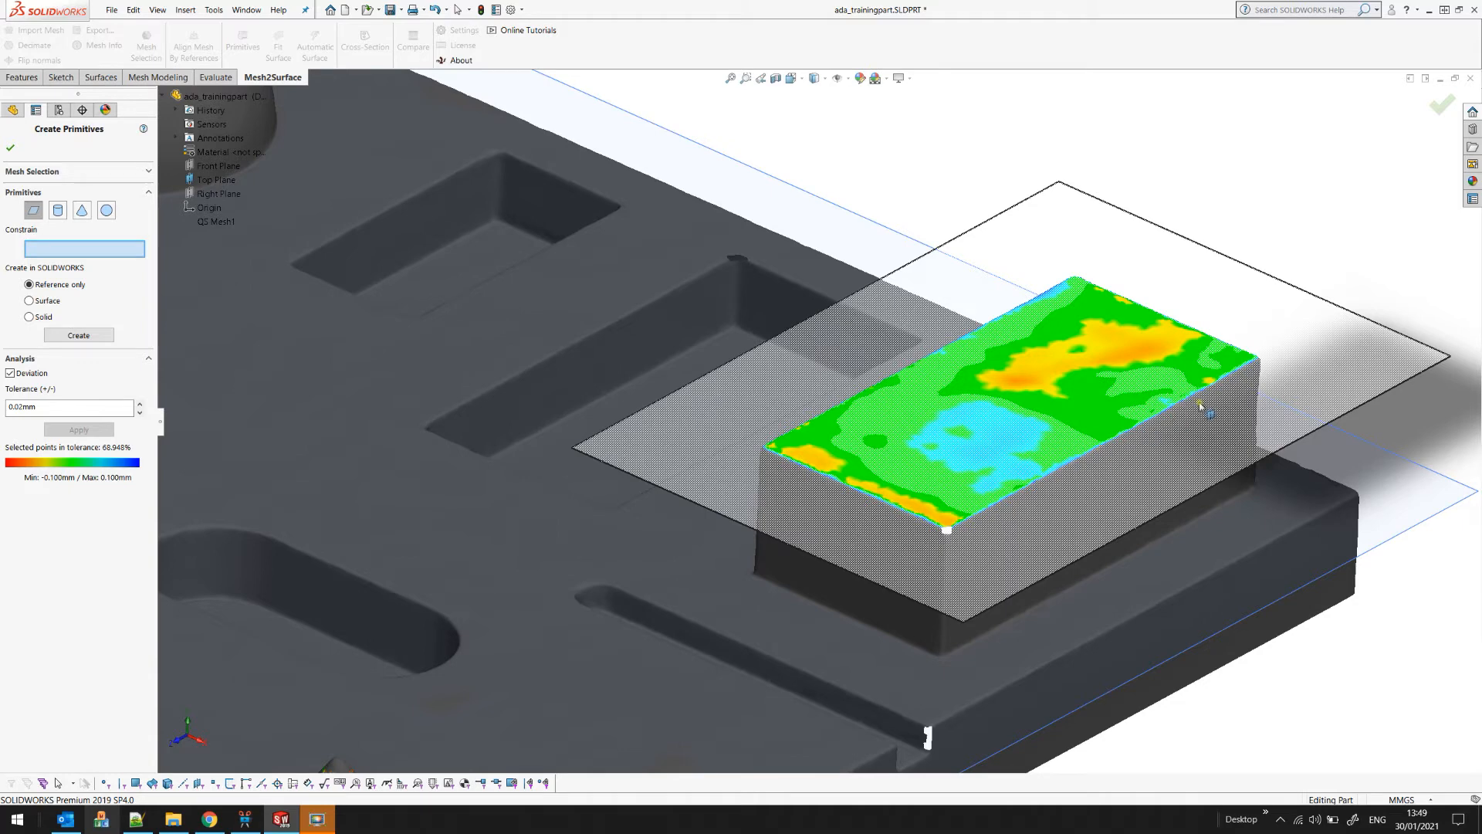
scroll(1020, 363, "down", 2)
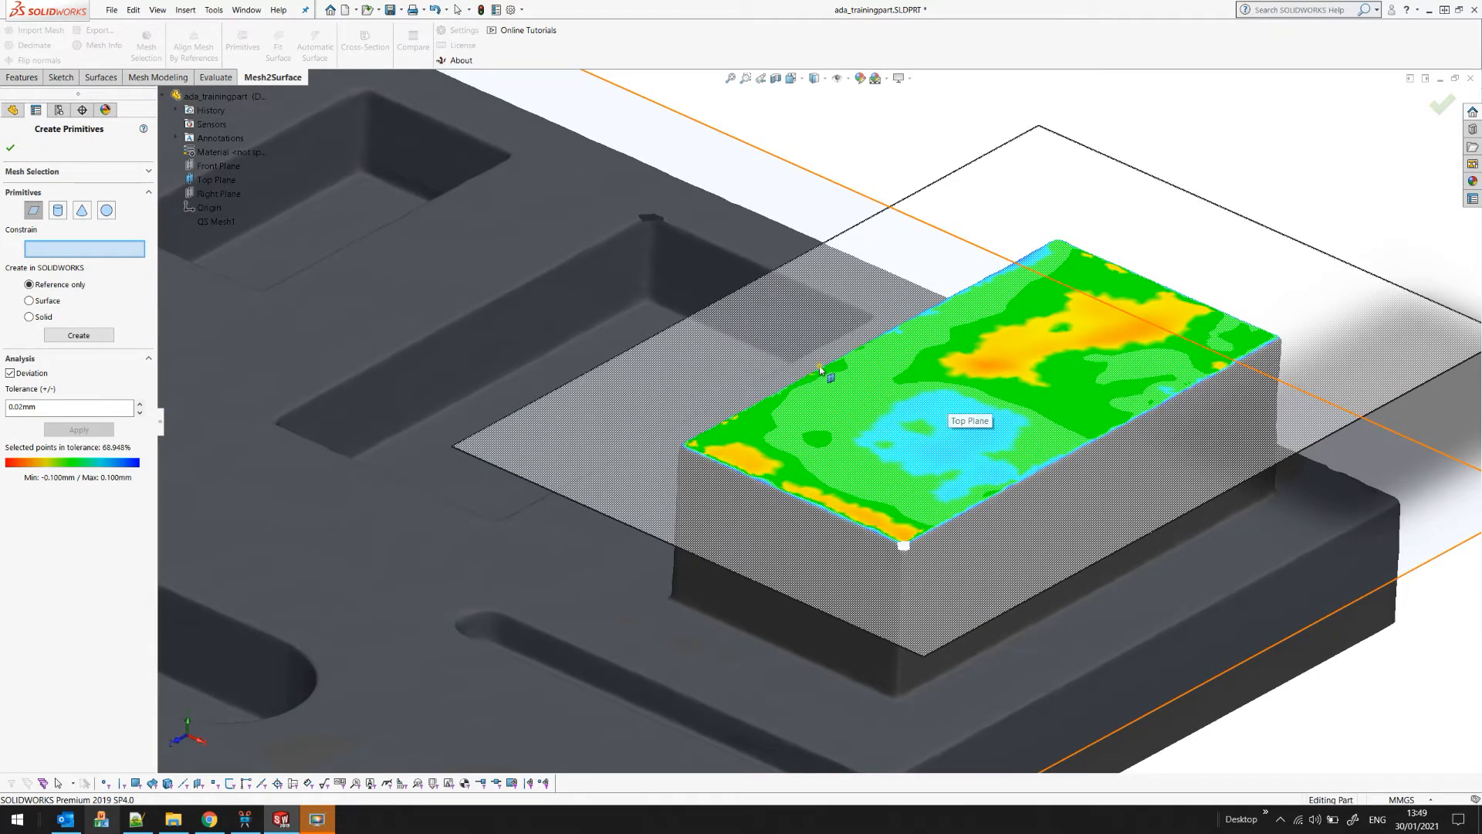
scroll(824, 373, "up", 2)
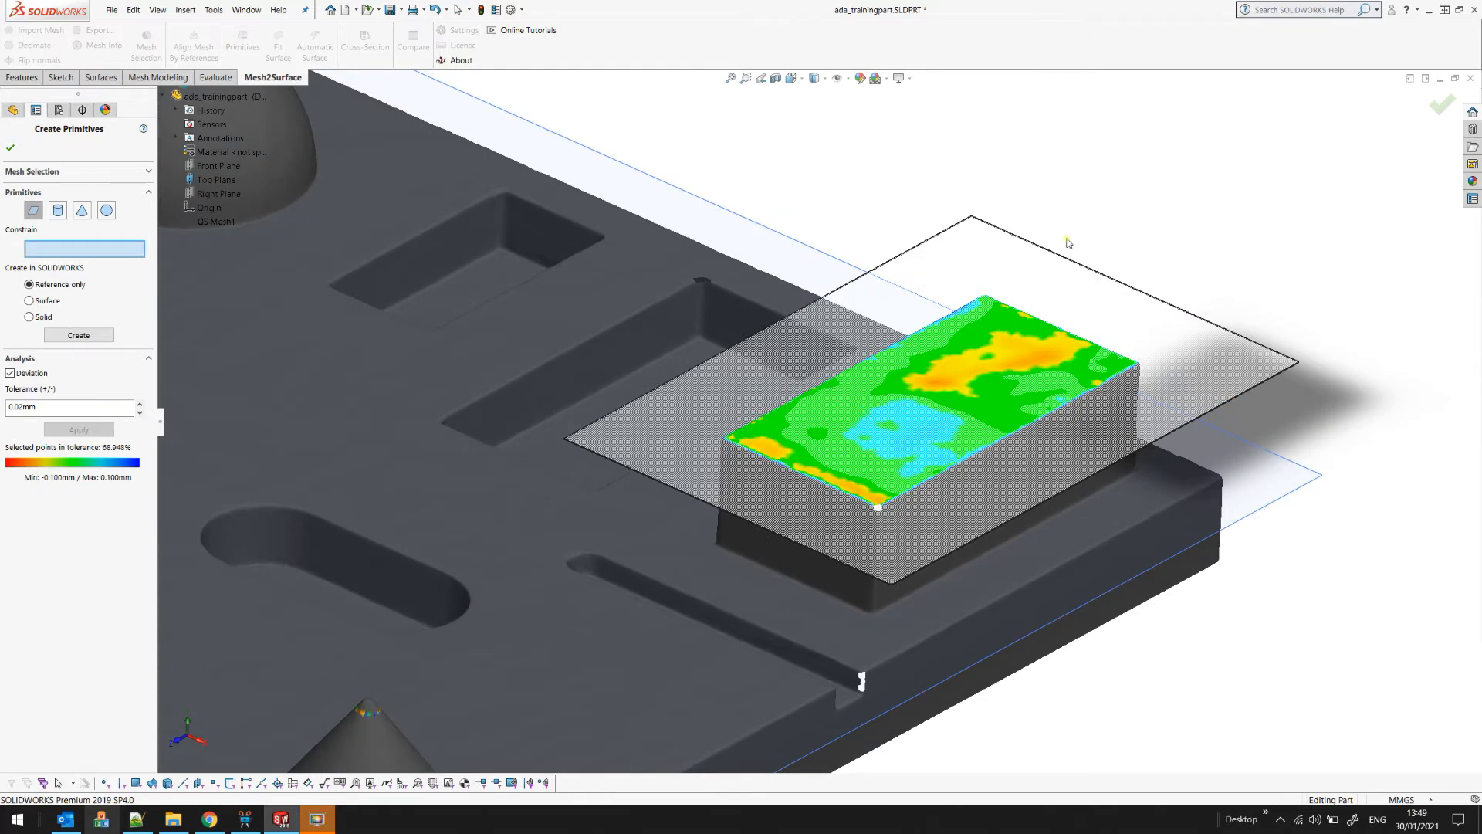
scroll(1065, 238, "up", 3)
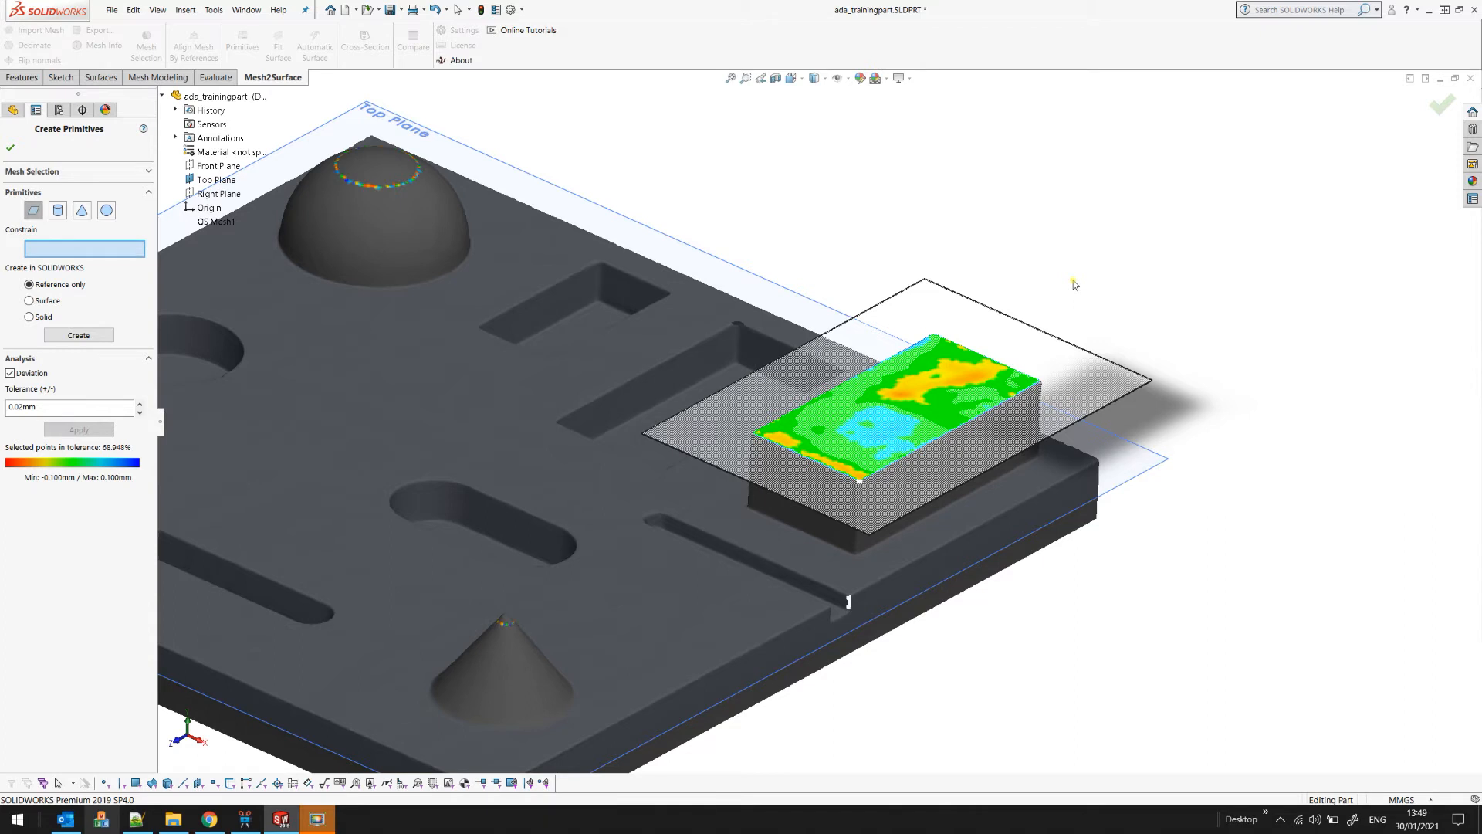
scroll(1098, 266, "up", 2)
middle_click_drag(826, 282, 810, 219)
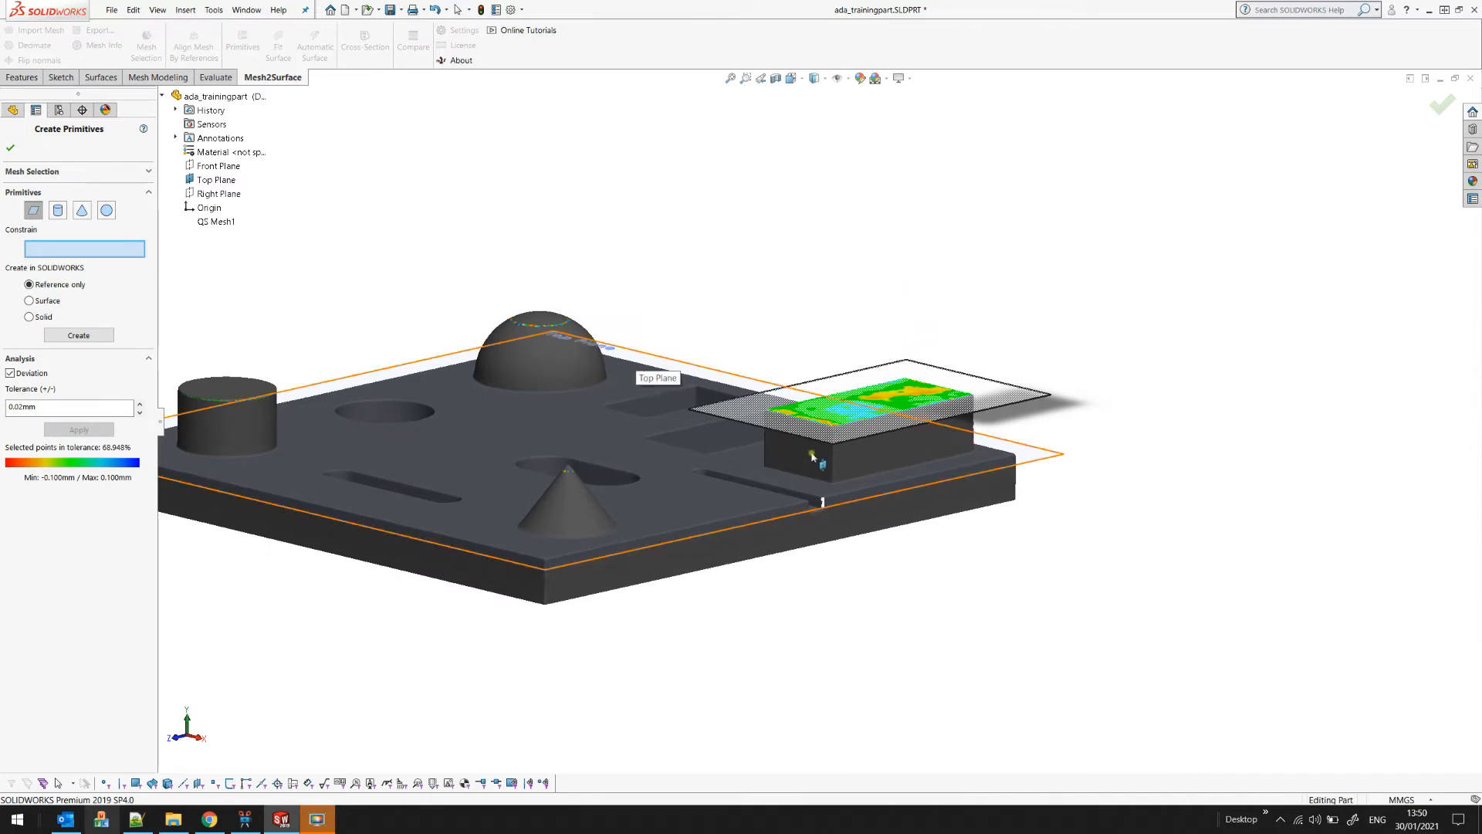
scroll(812, 455, "down", 2)
scroll(813, 455, "down", 2)
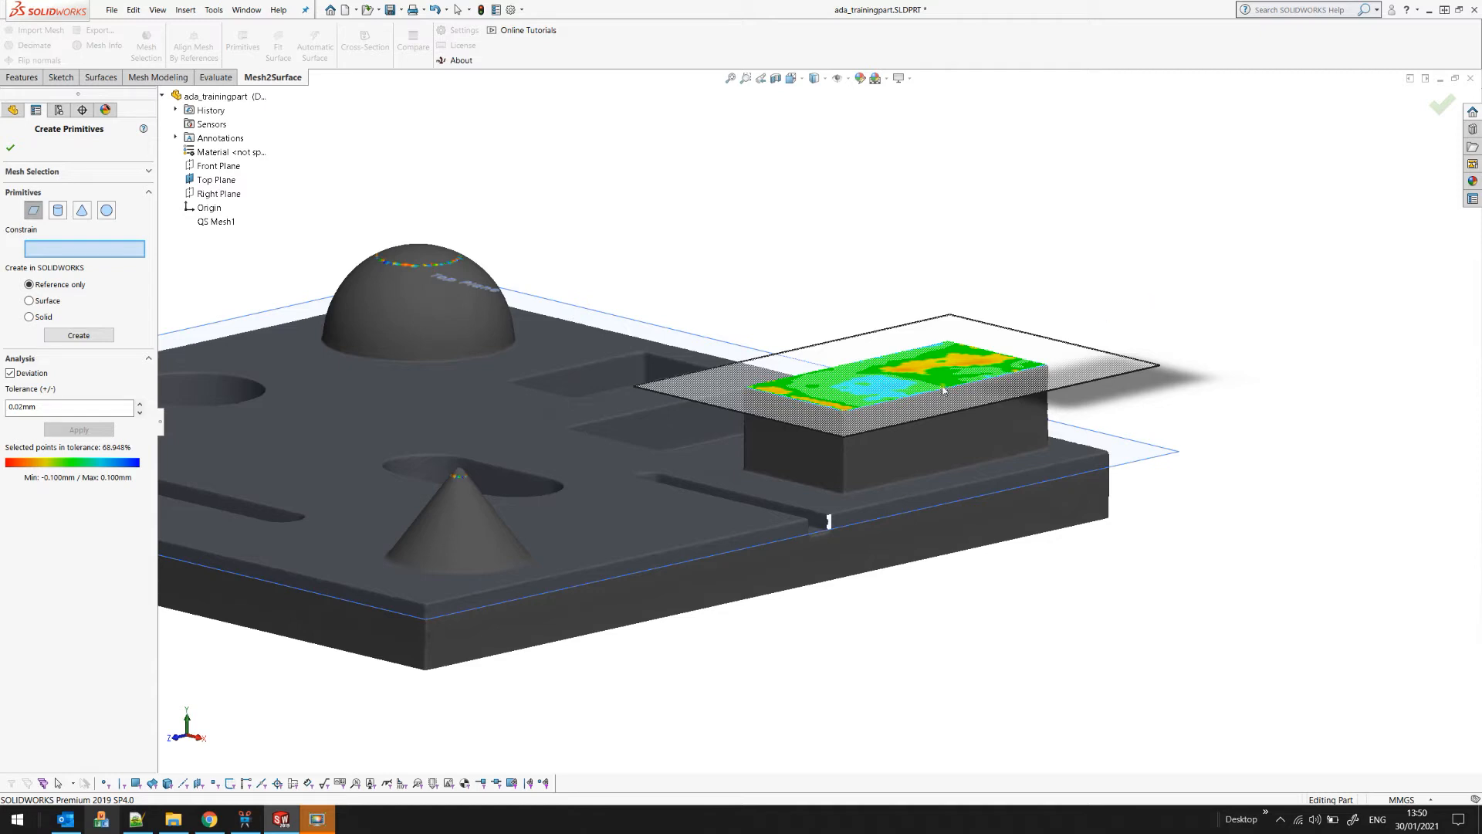
scroll(945, 390, "down", 1)
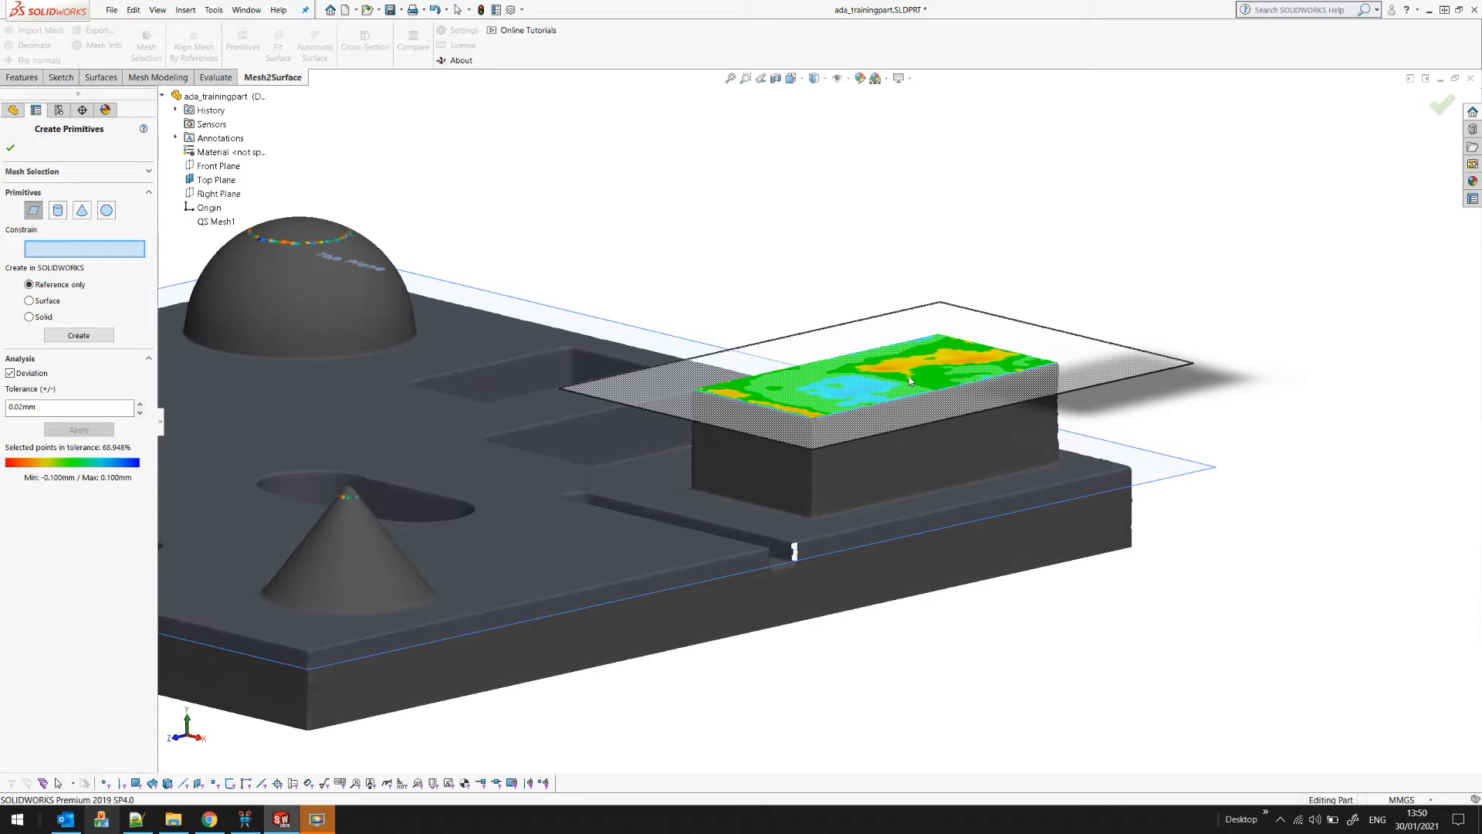
- Constrain the fitted plane to the Top Plane and create it as reference geometry only
left_click(477, 291)
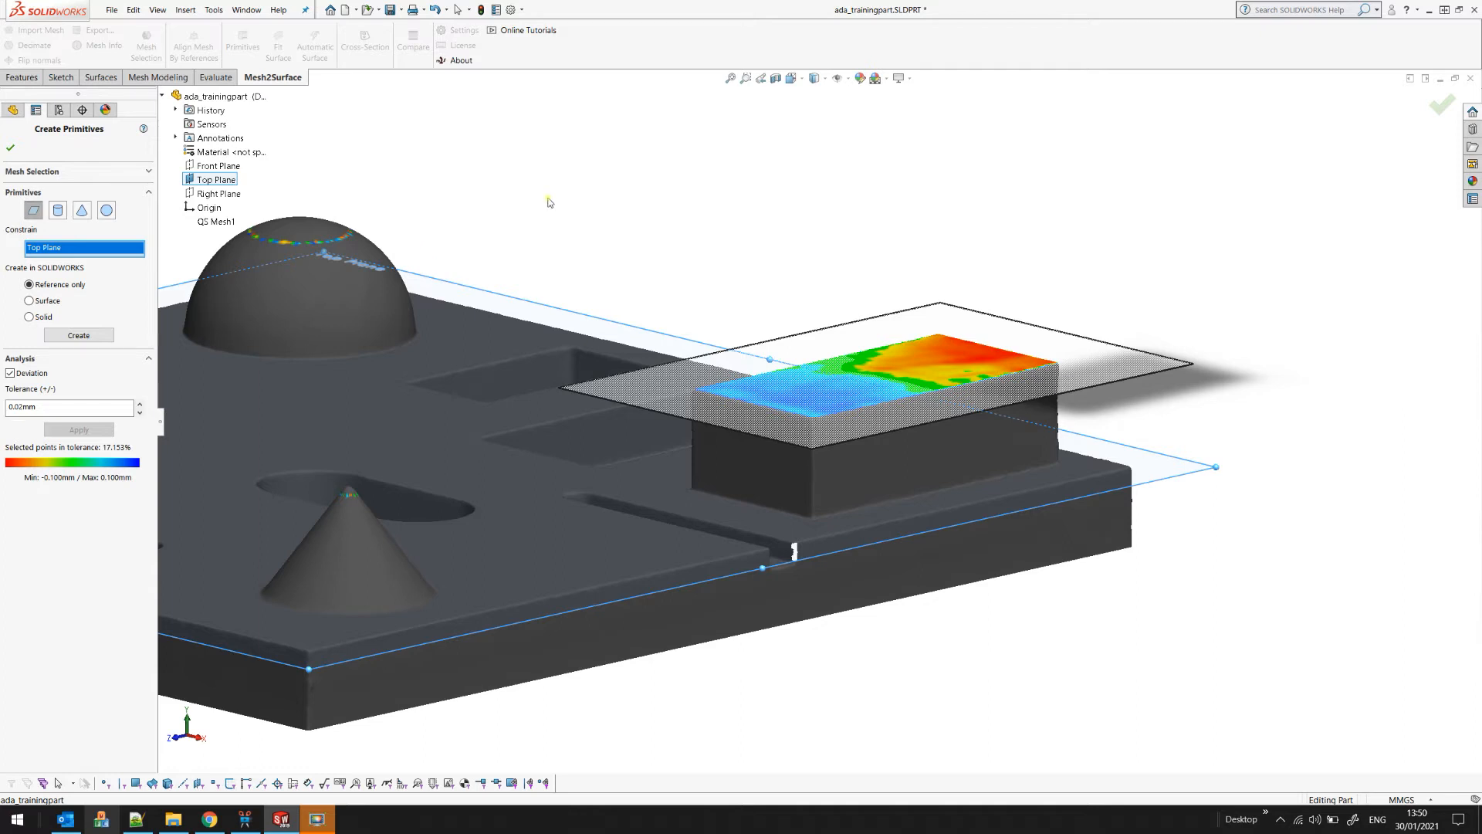
middle_click_drag(714, 310, 717, 342)
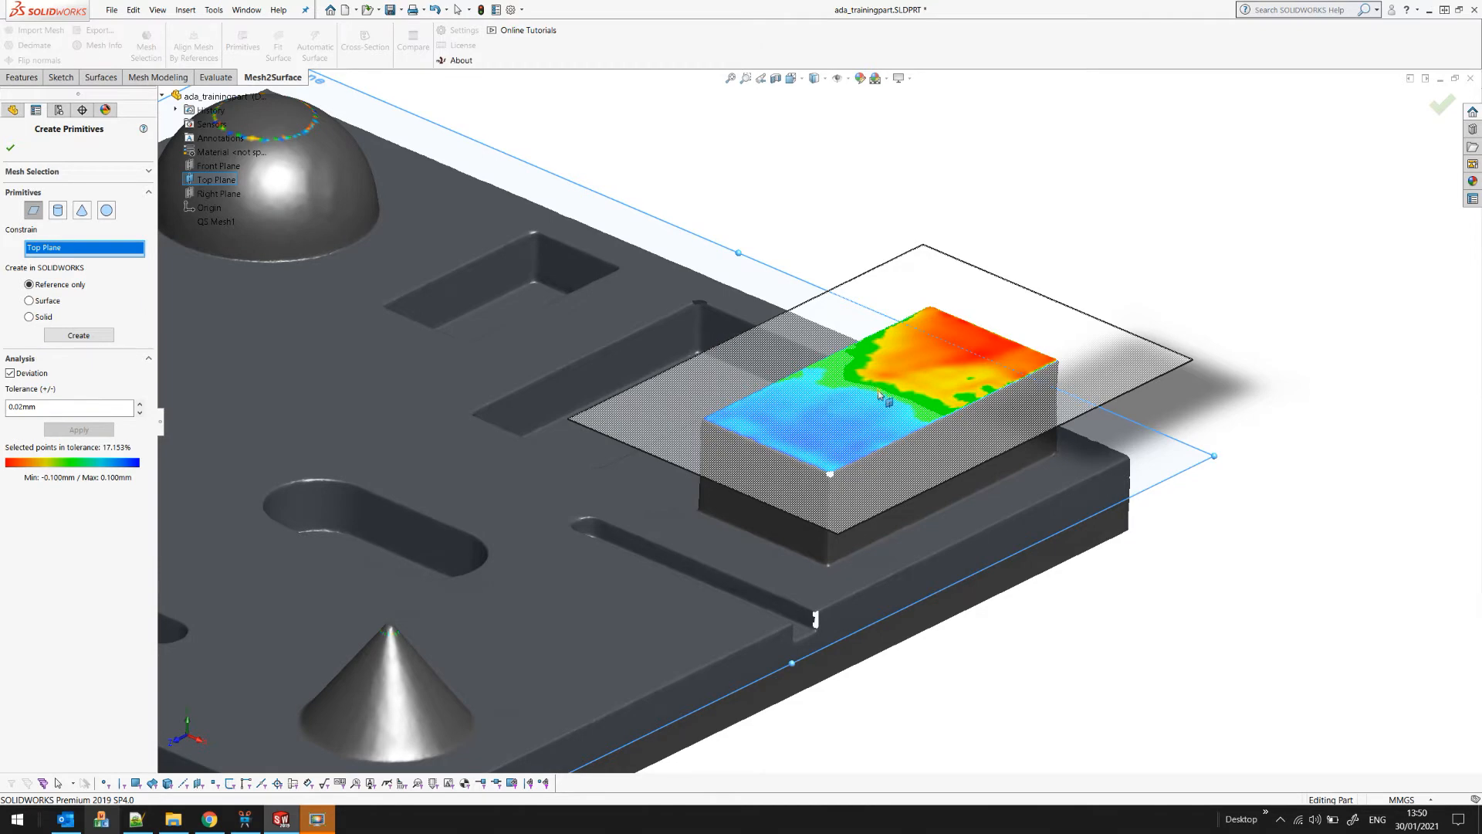
scroll(887, 409, "up", 3)
scroll(886, 415, "down", 1)
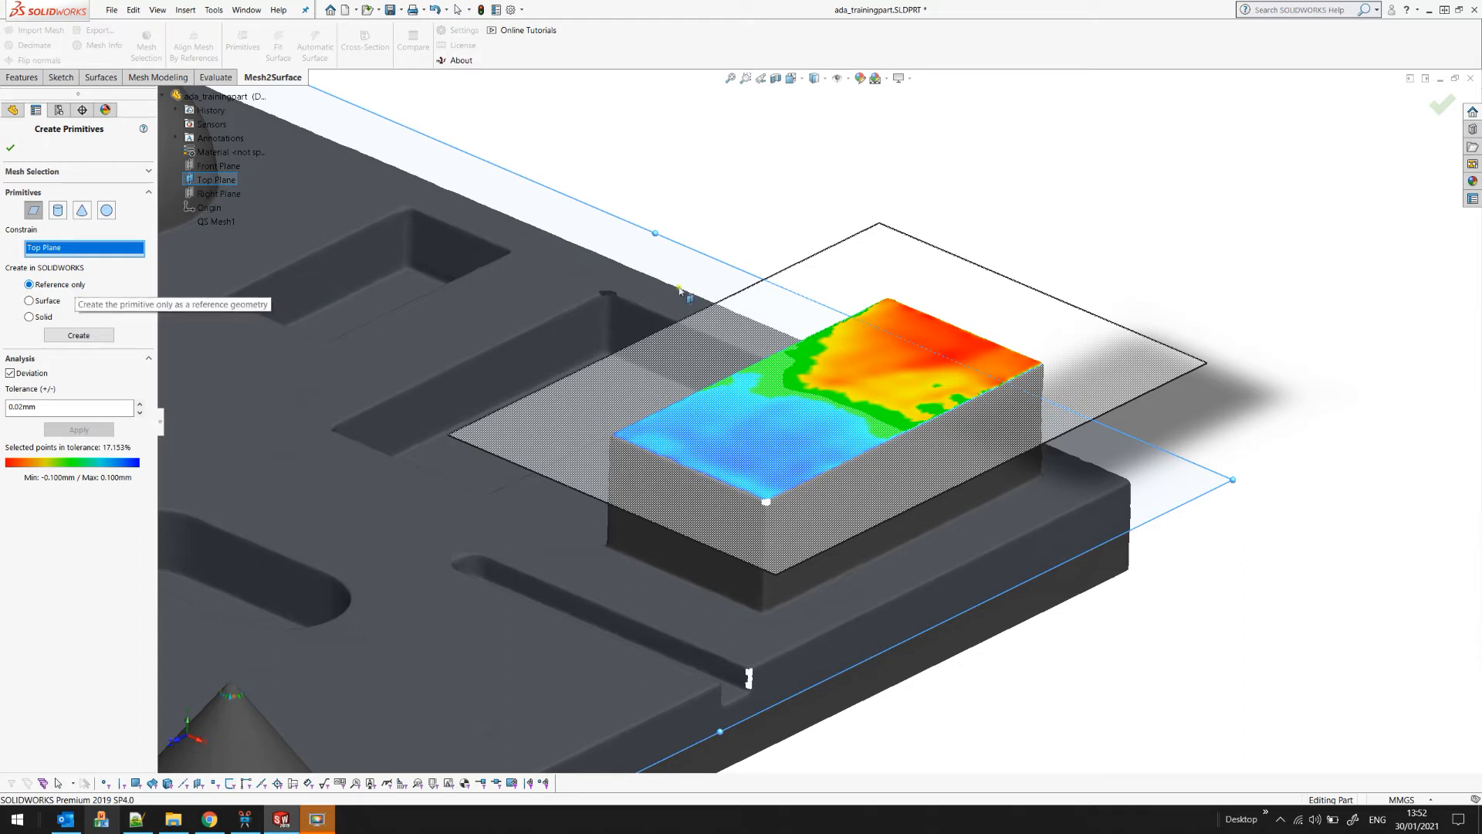
scroll(41, 303, "up", 1)
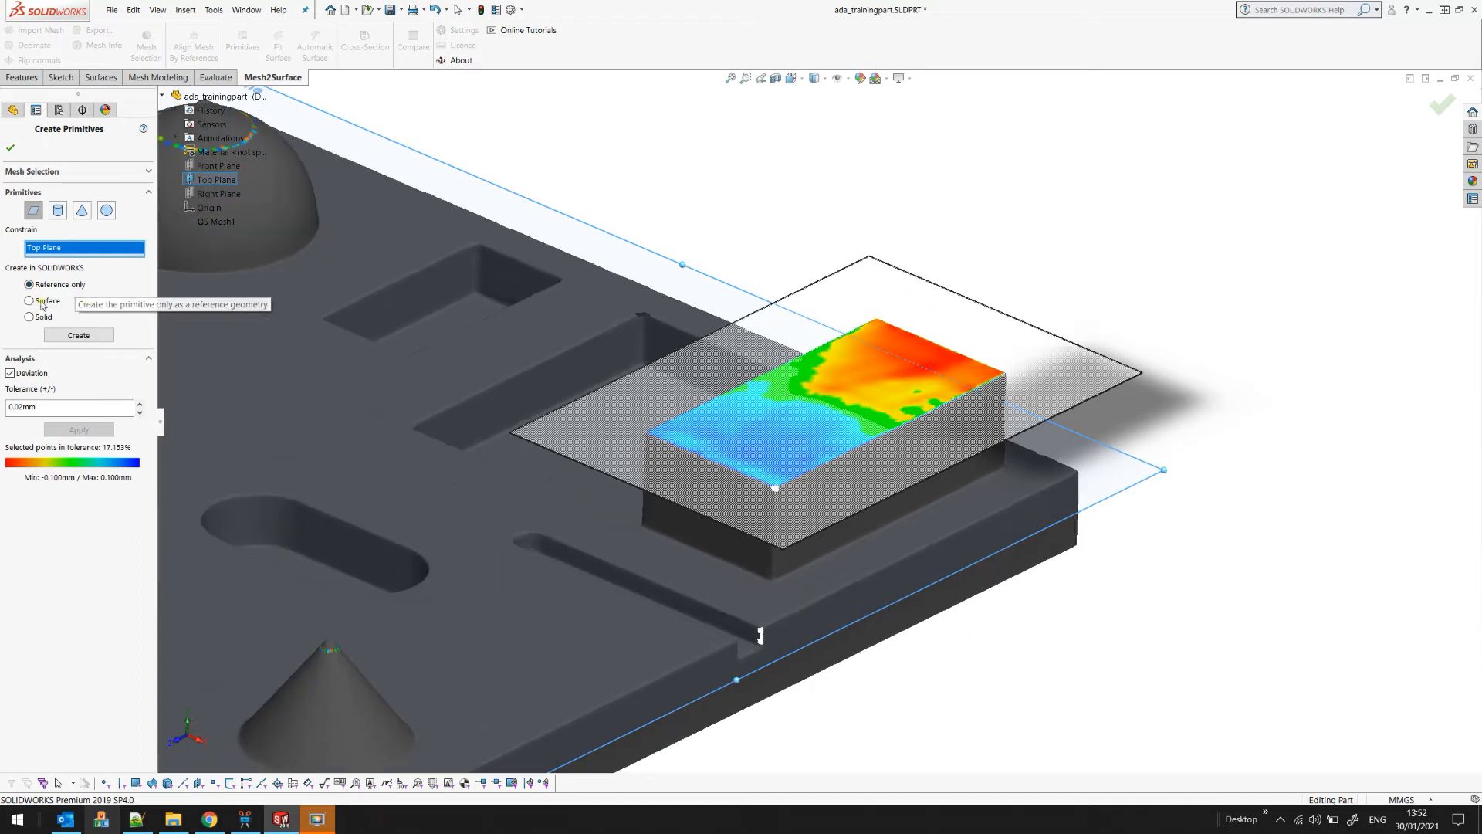
left_click(80, 335)
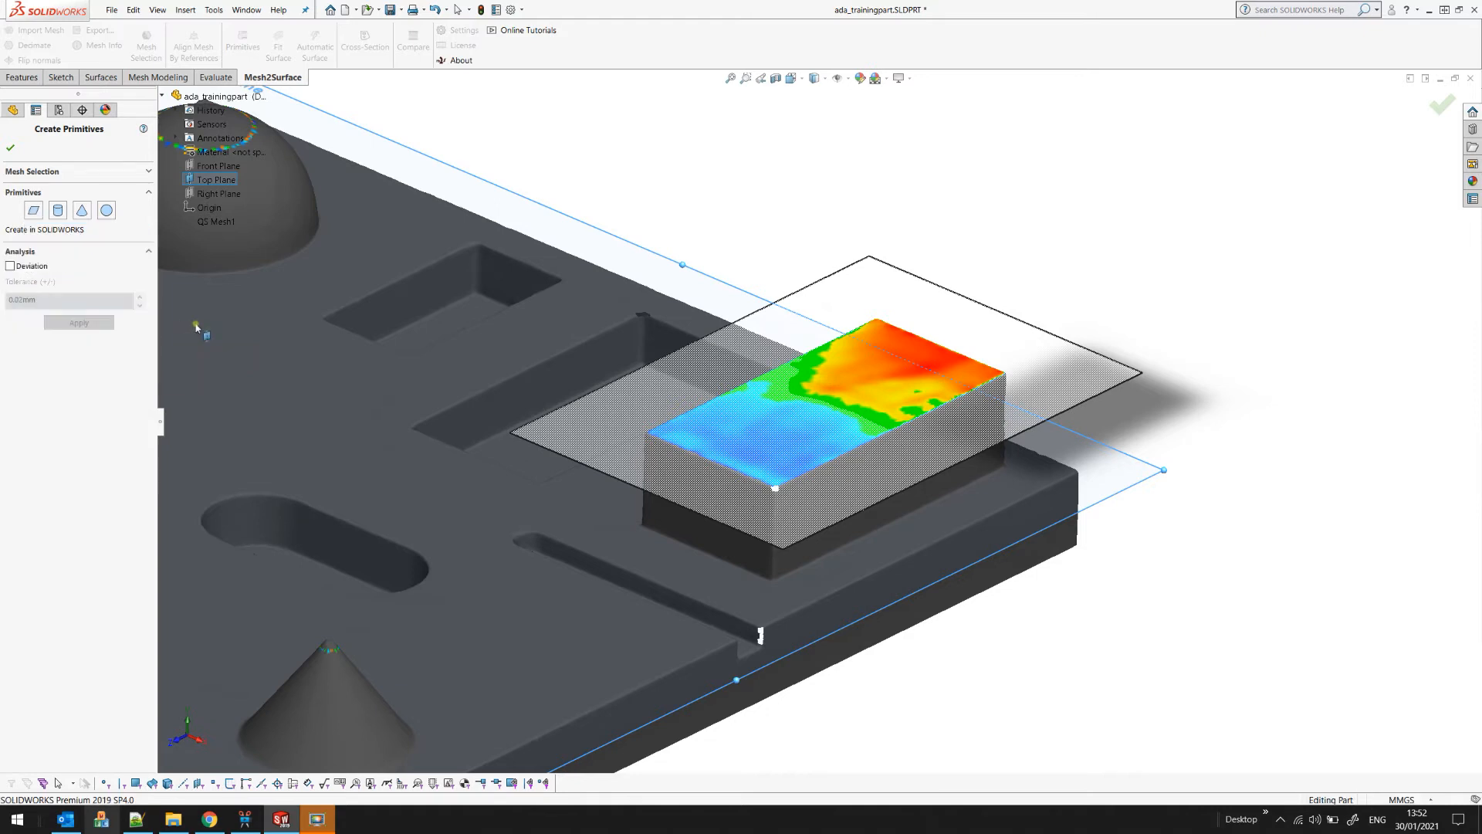
- Clear the mesh selection on the block and select the side wall of the raised cylinder
scroll(965, 386, "up", 2)
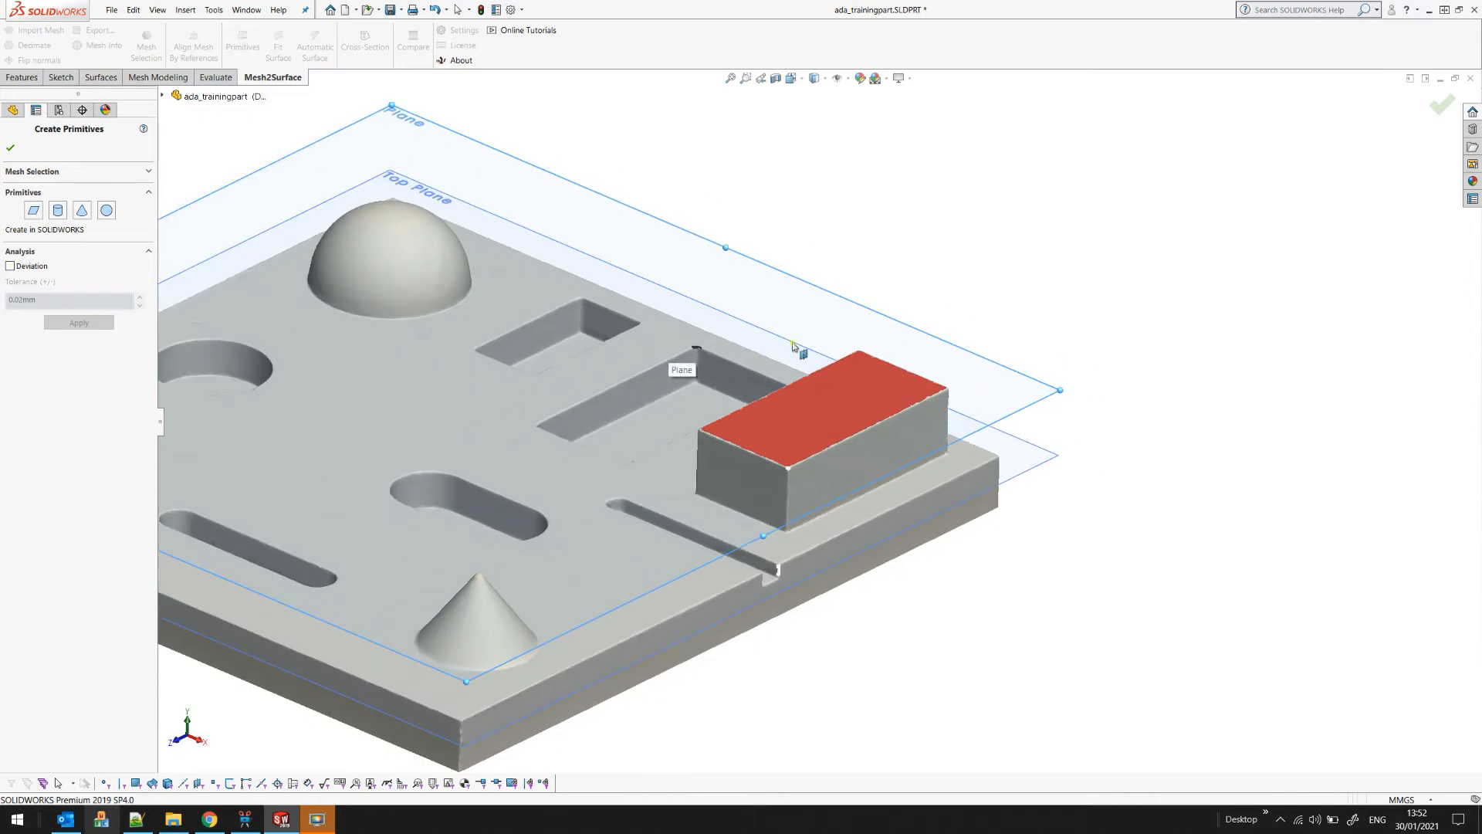
scroll(887, 356, "up", 2)
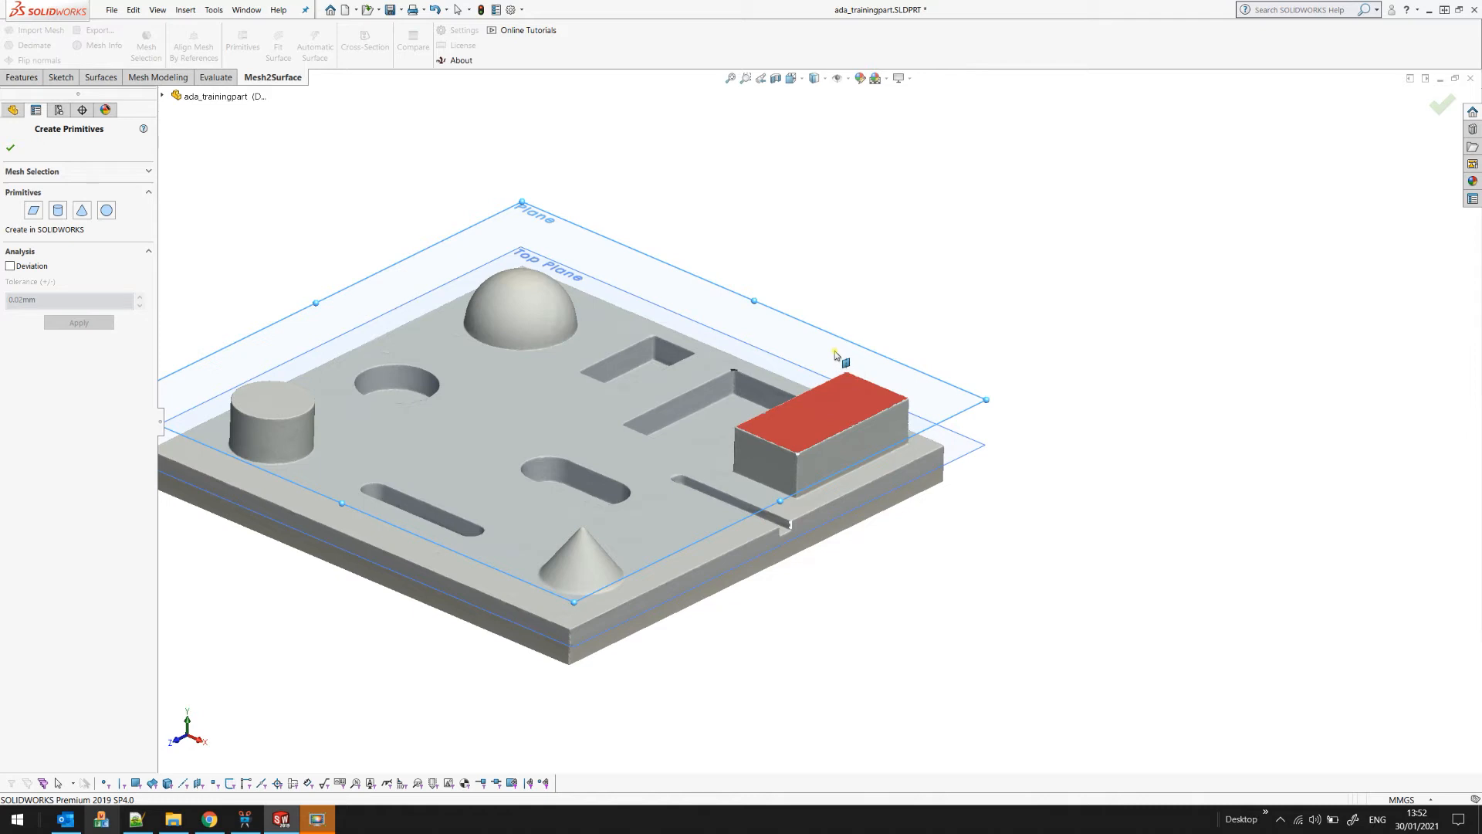
left_click(34, 171)
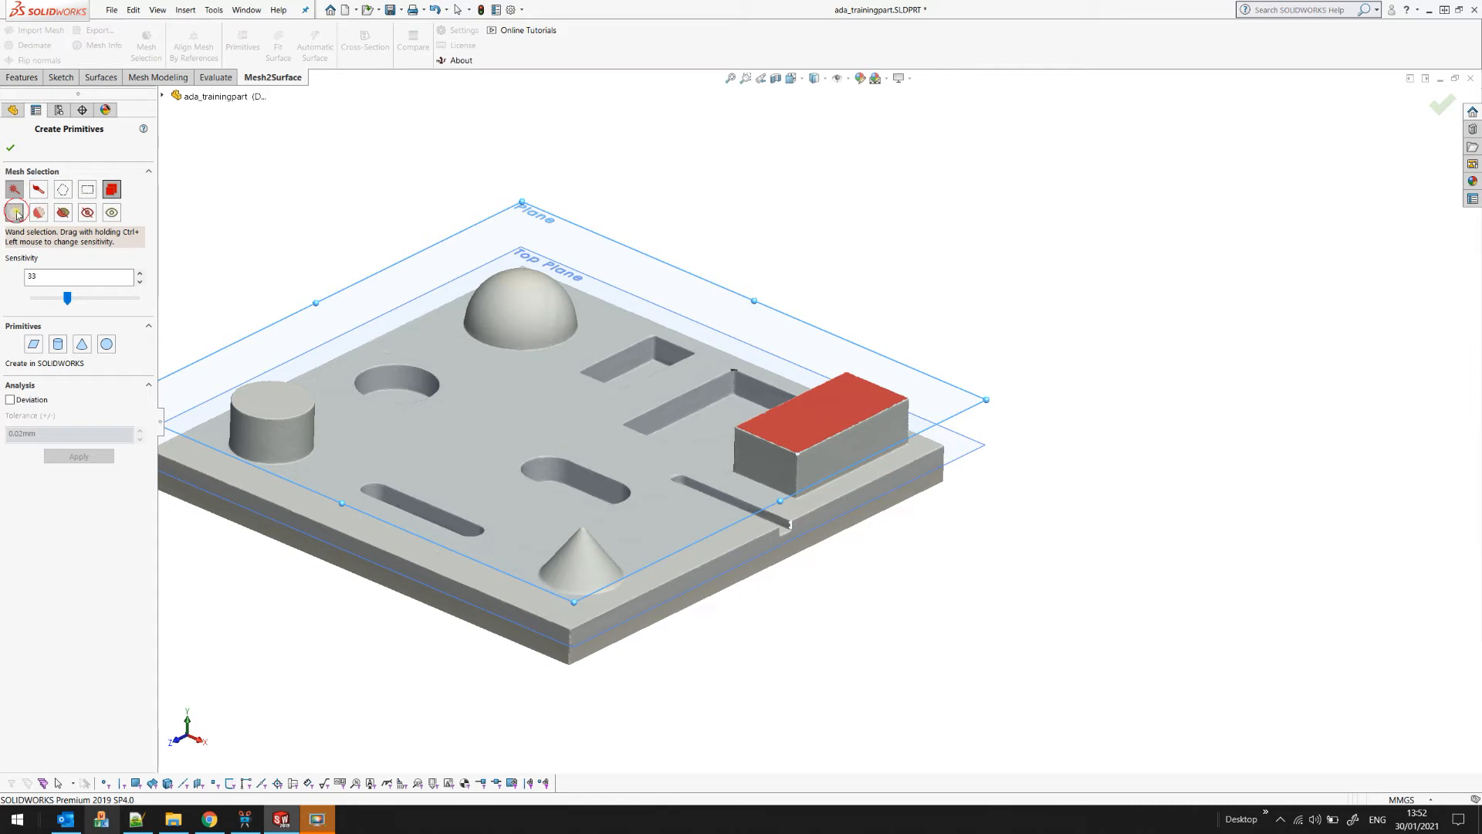
left_click(14, 213)
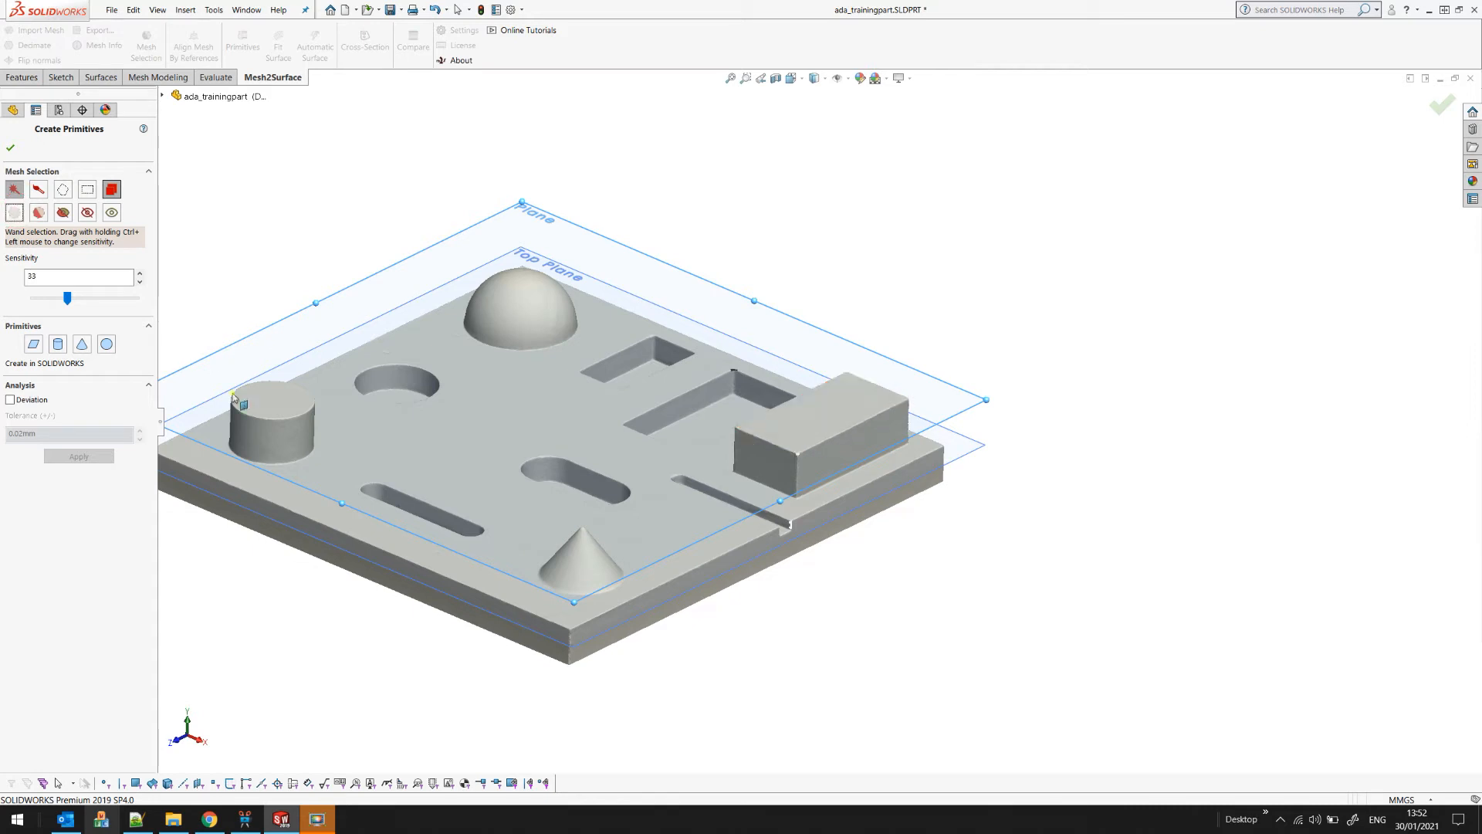
left_click(298, 439)
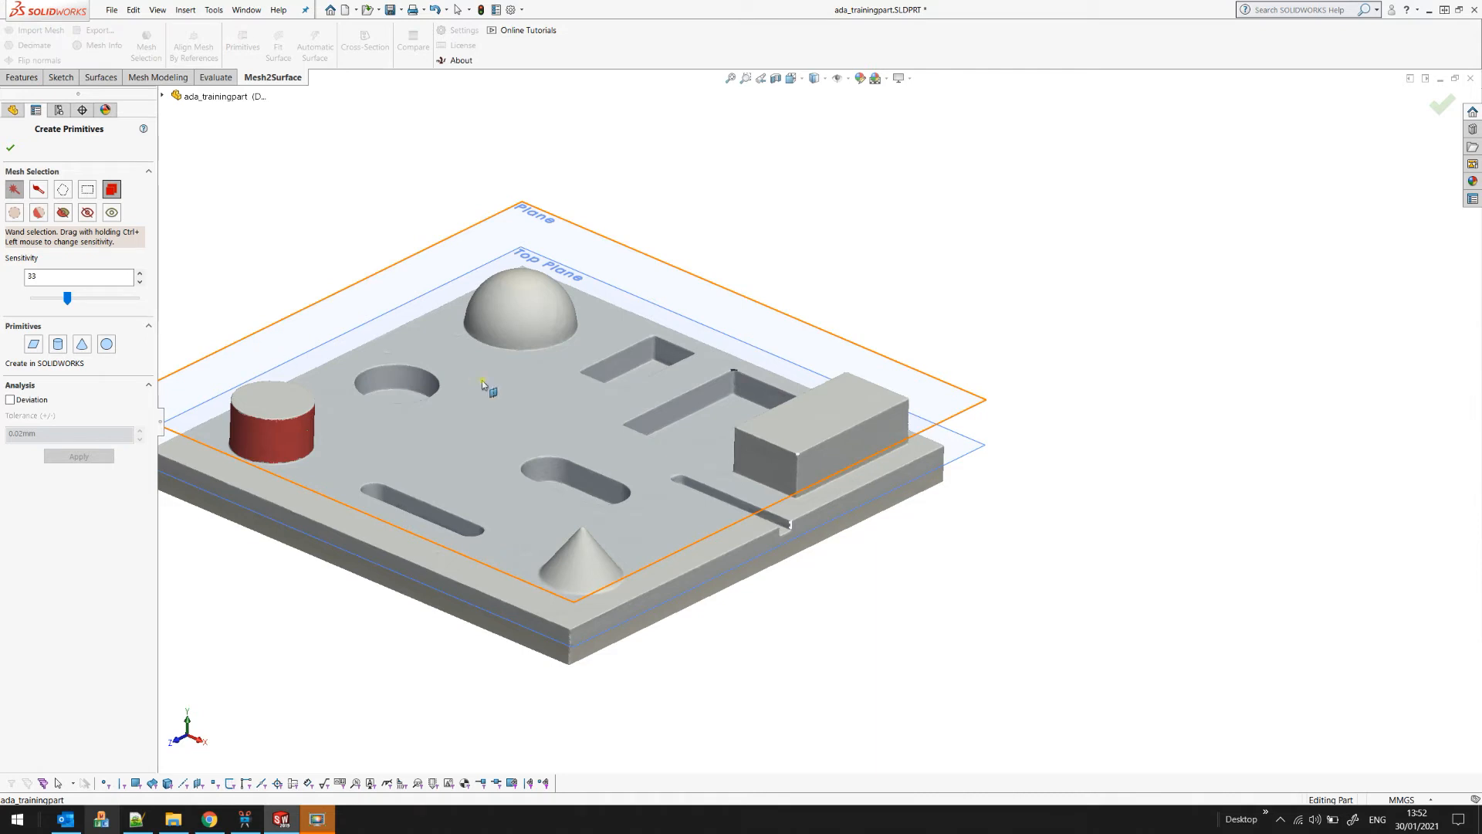
- Finish the primitive fitting and open the fitted reference plane's definition to check its offset from the Top Plane
left_click(10, 149)
left_click(23, 284)
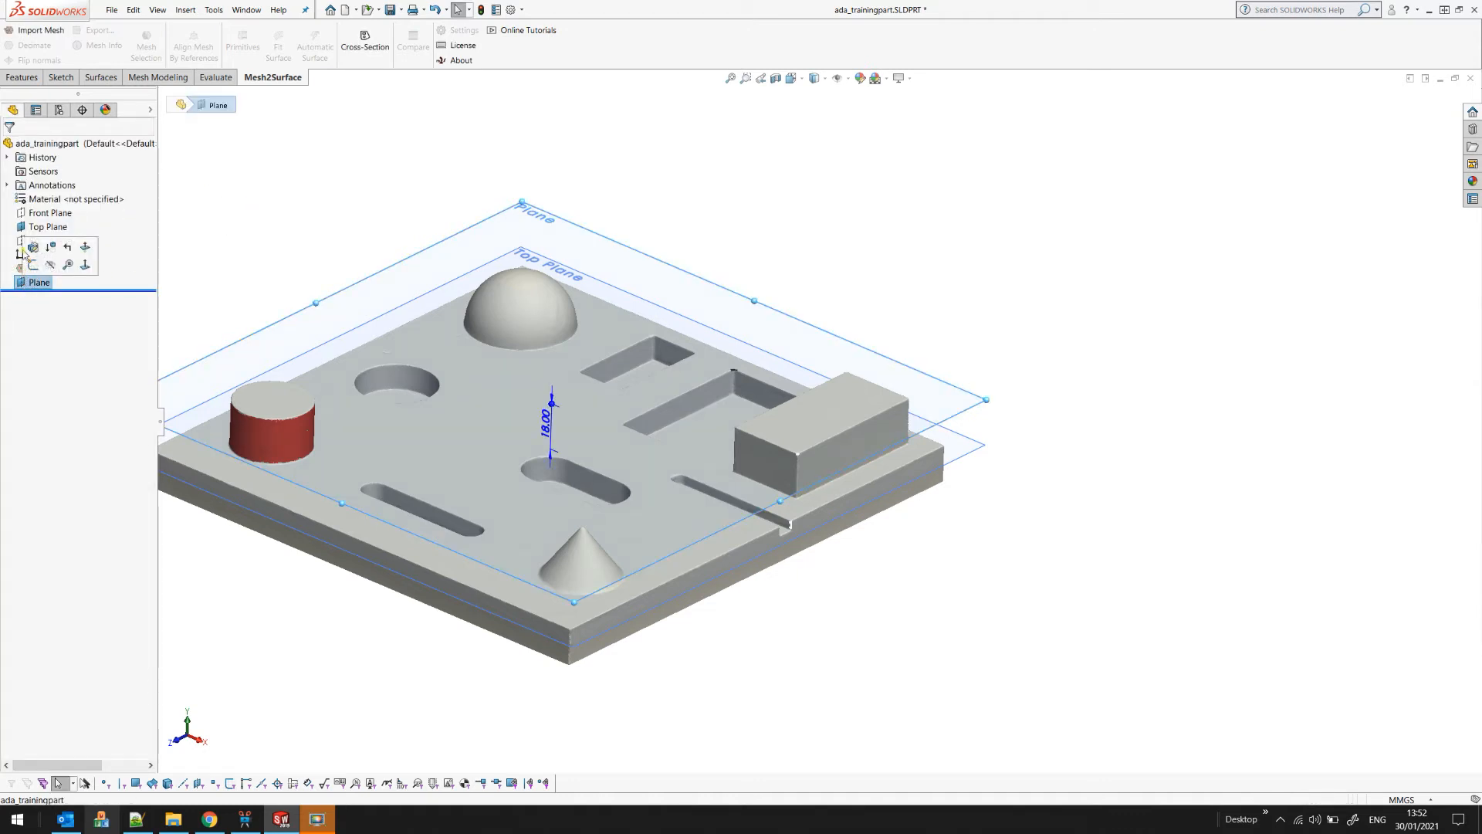
left_click(258, 247)
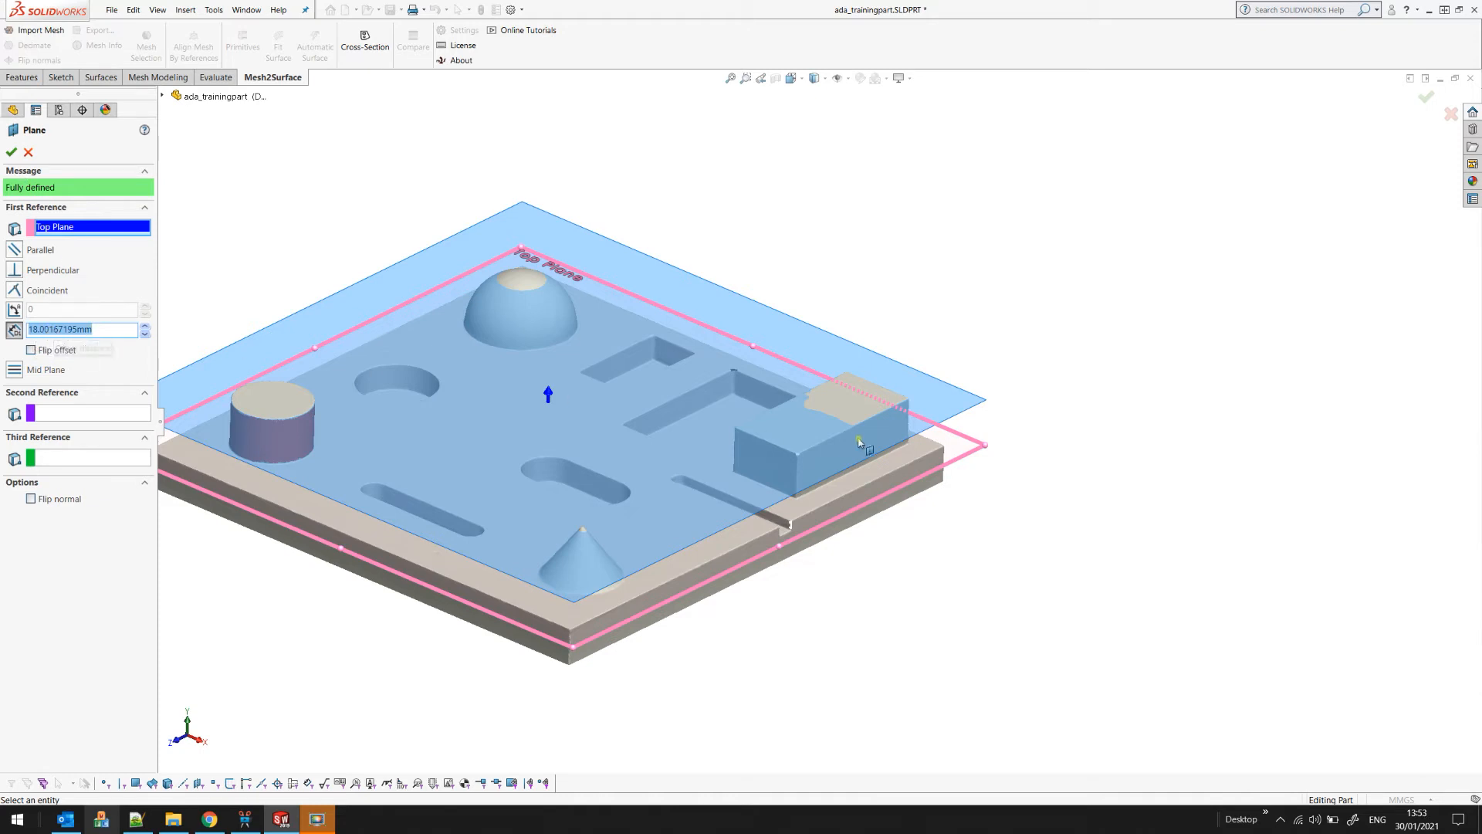
left_click(11, 152)
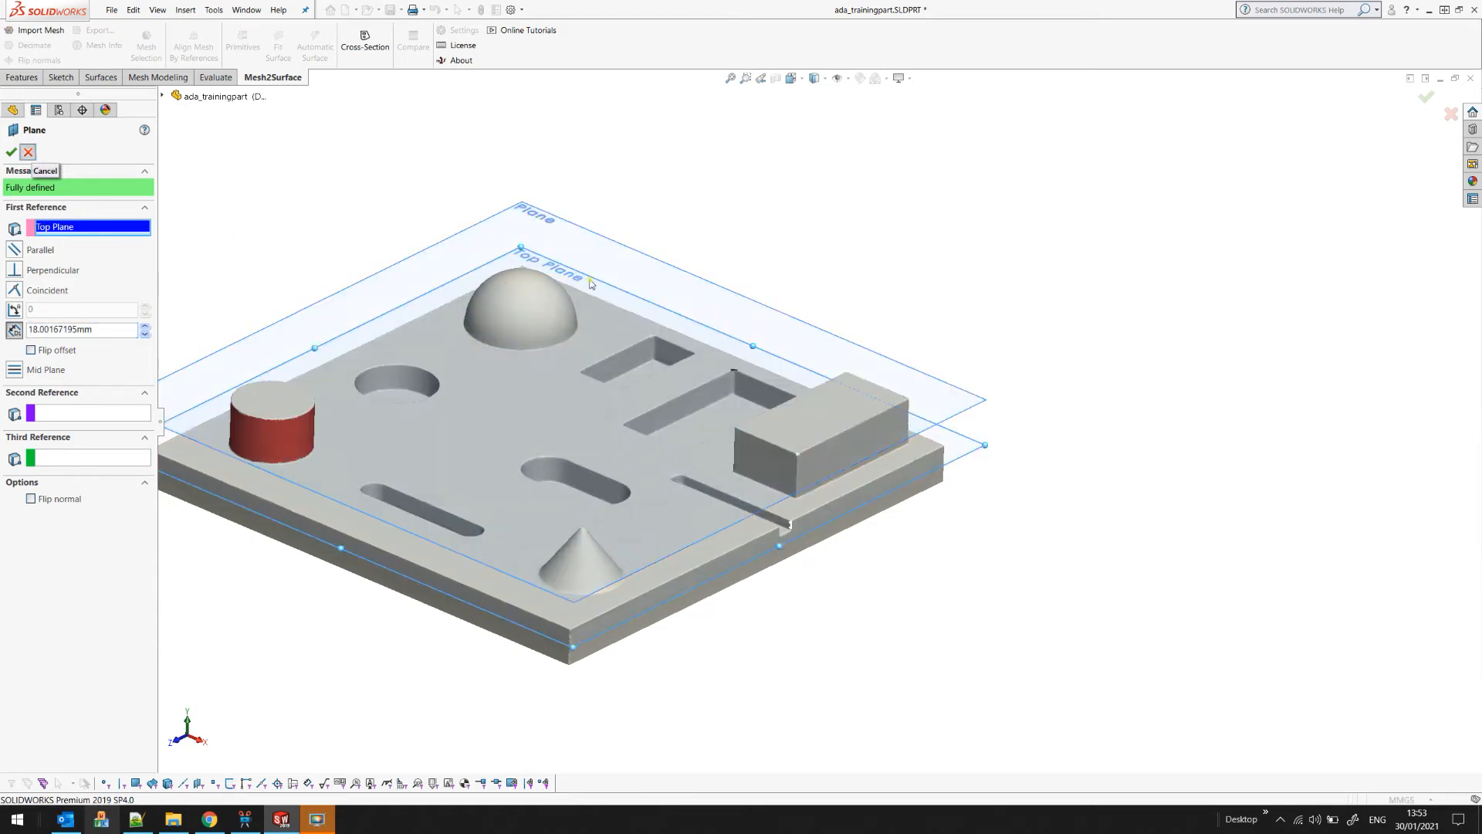
- Restart Create Primitives on QS Mesh1, clear the existing mesh selection and select the dome's surface
left_click(47, 268)
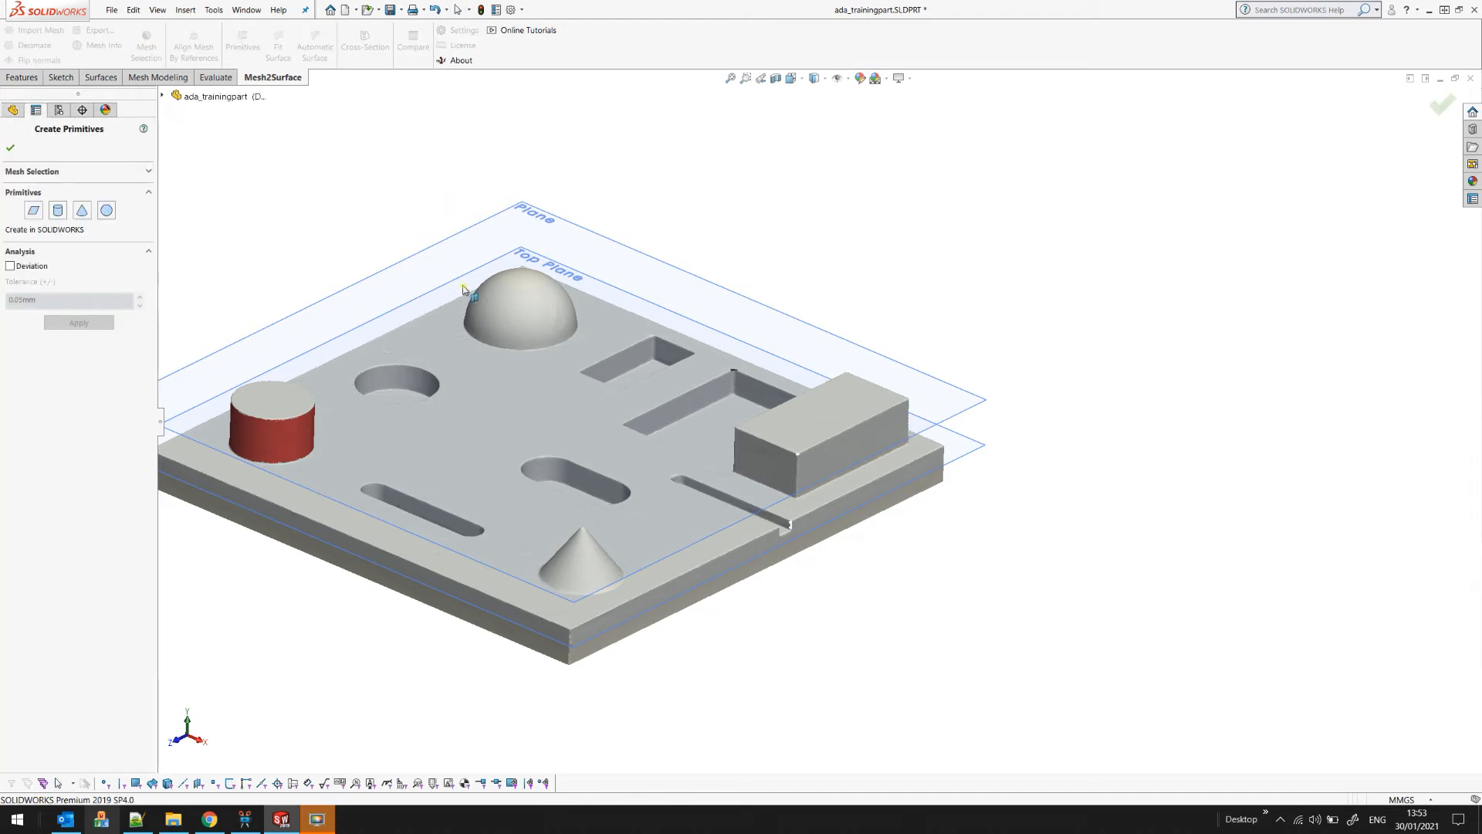
left_click(19, 171)
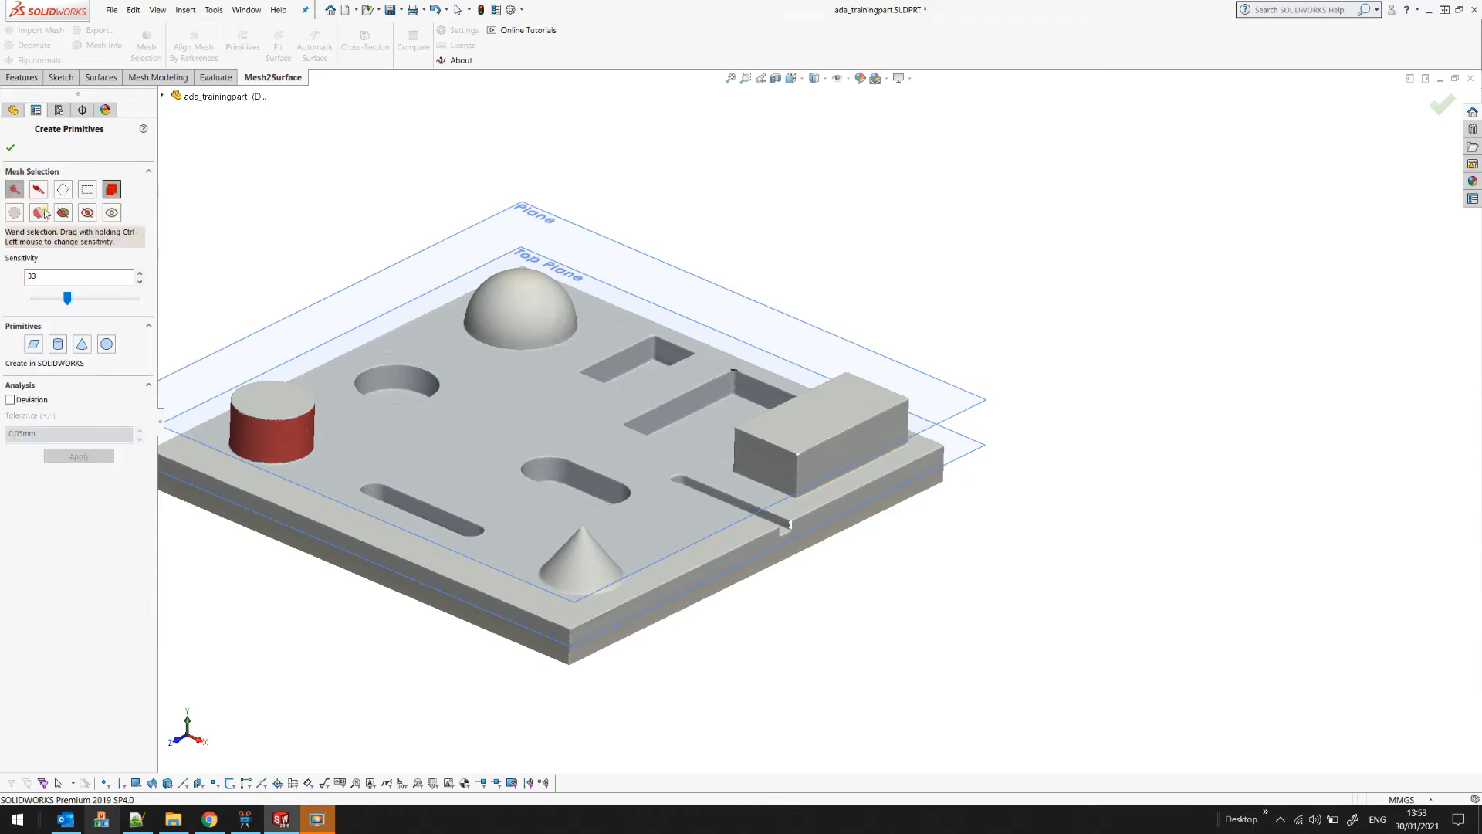
left_click(13, 213)
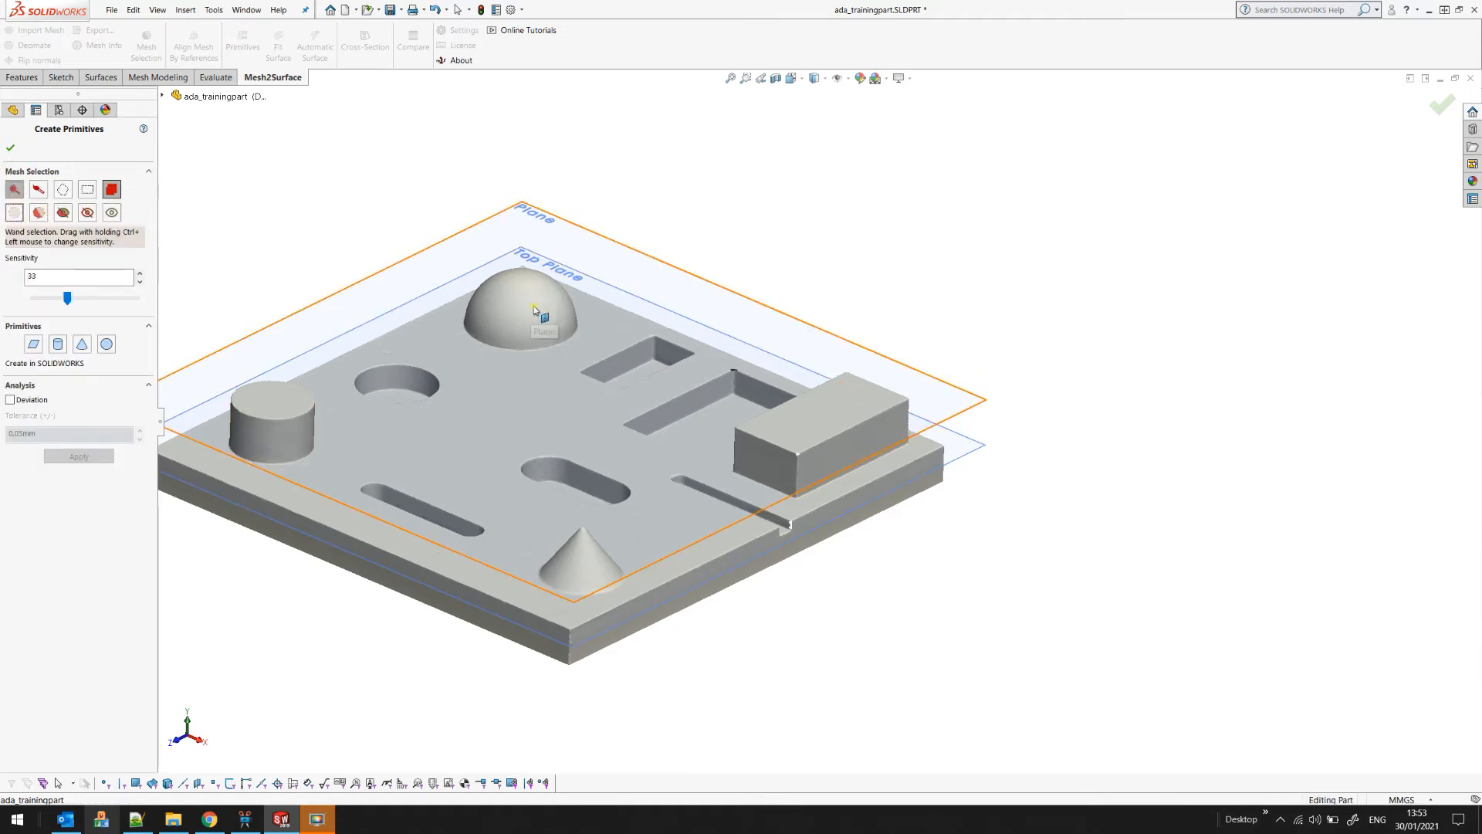
left_click(537, 307)
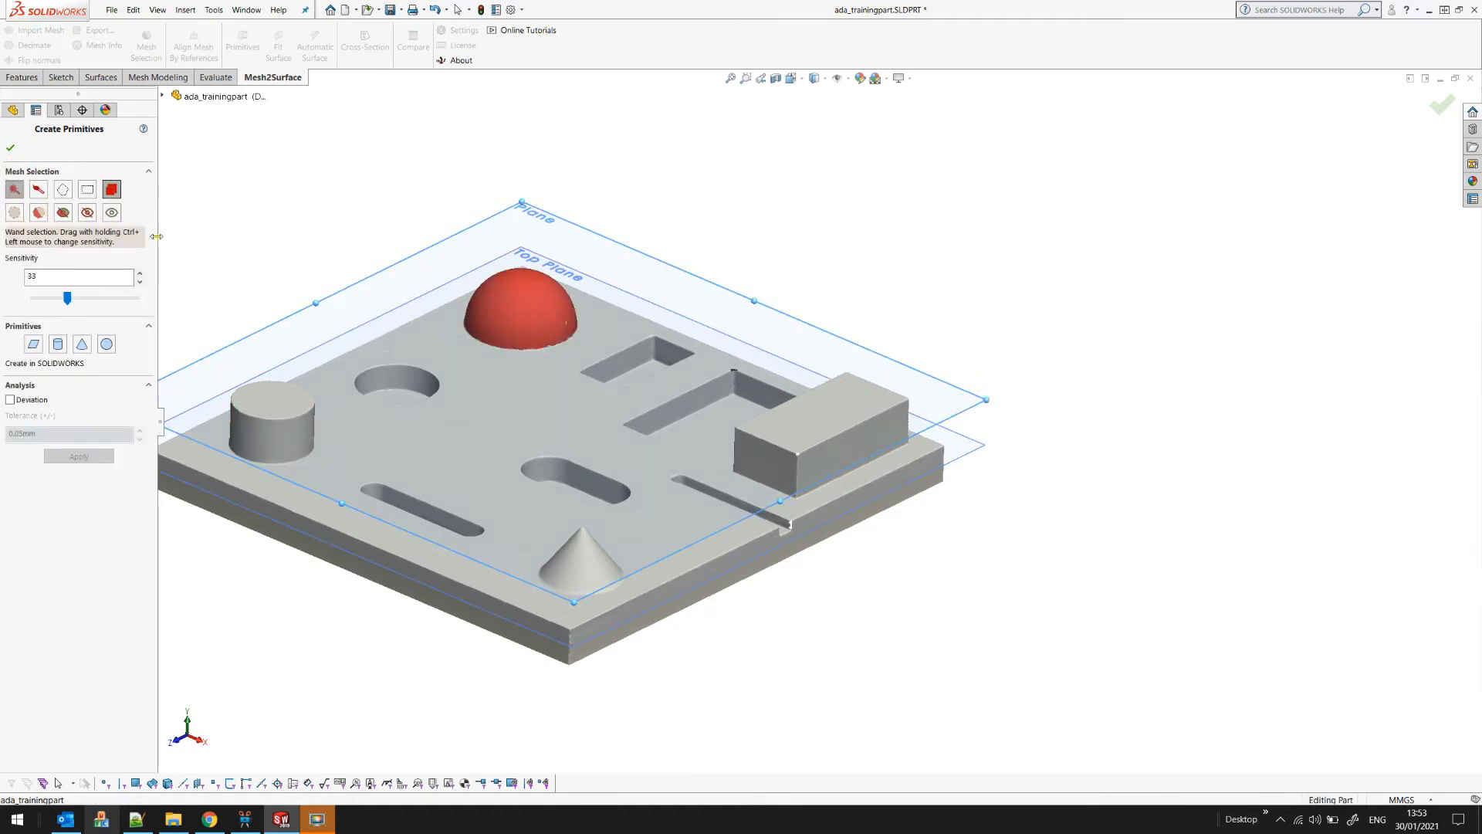
- Fit a sphere primitive to the selected dome, create it as a solid and list the part's solid bodies
left_click(107, 344)
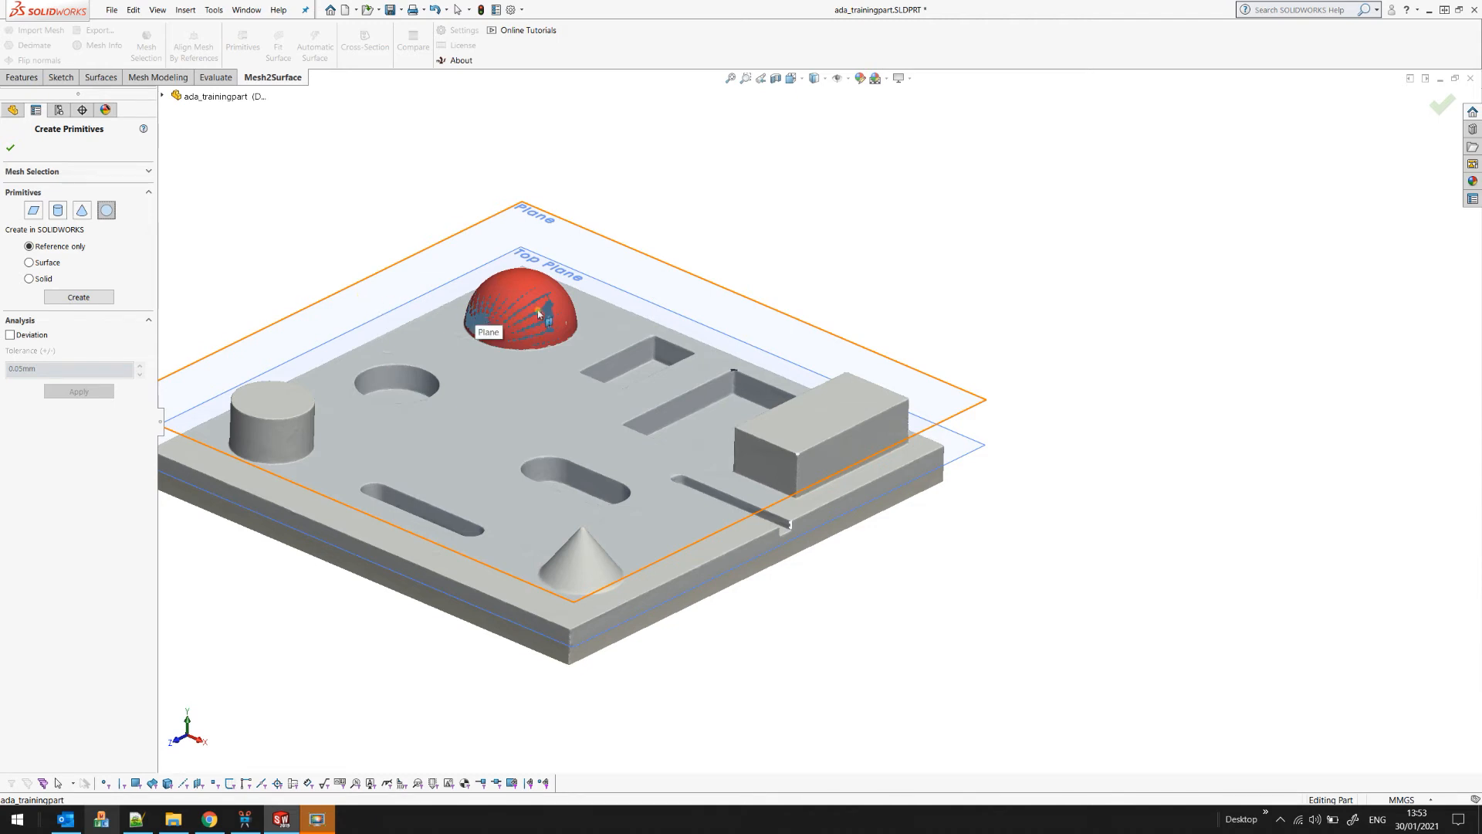
left_click(42, 281)
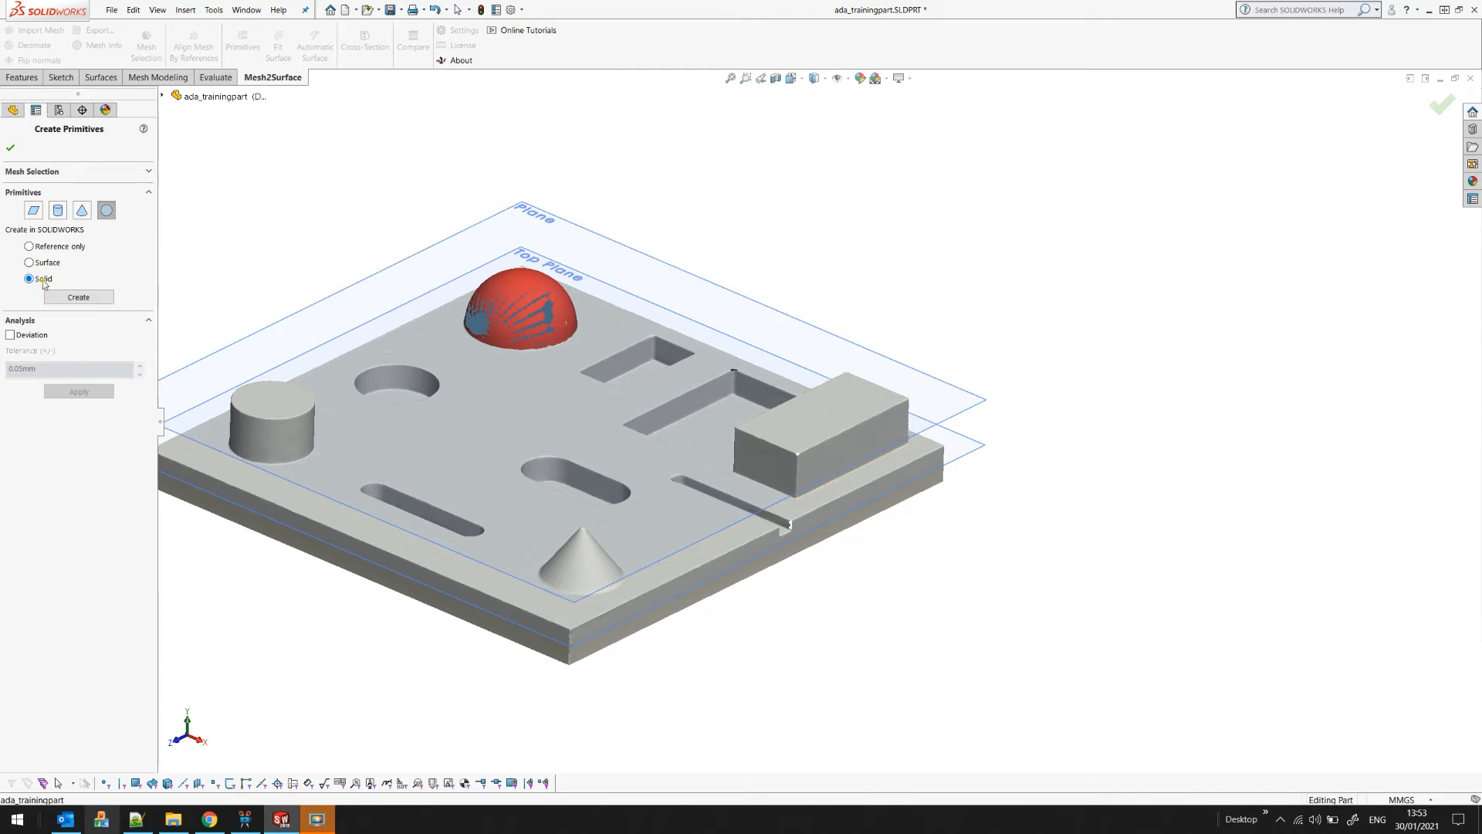
left_click(90, 298)
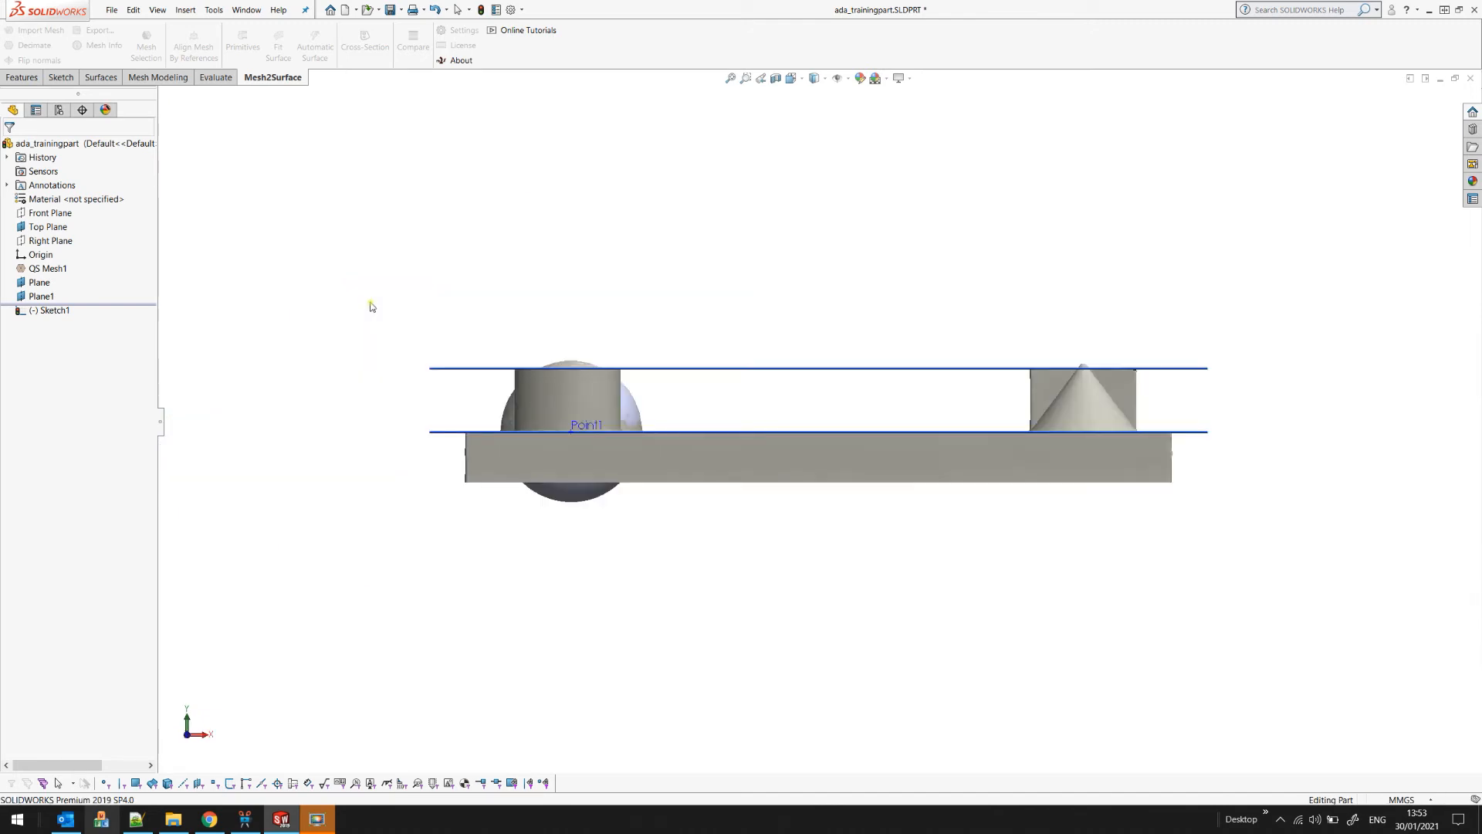
key("ctrl+7")
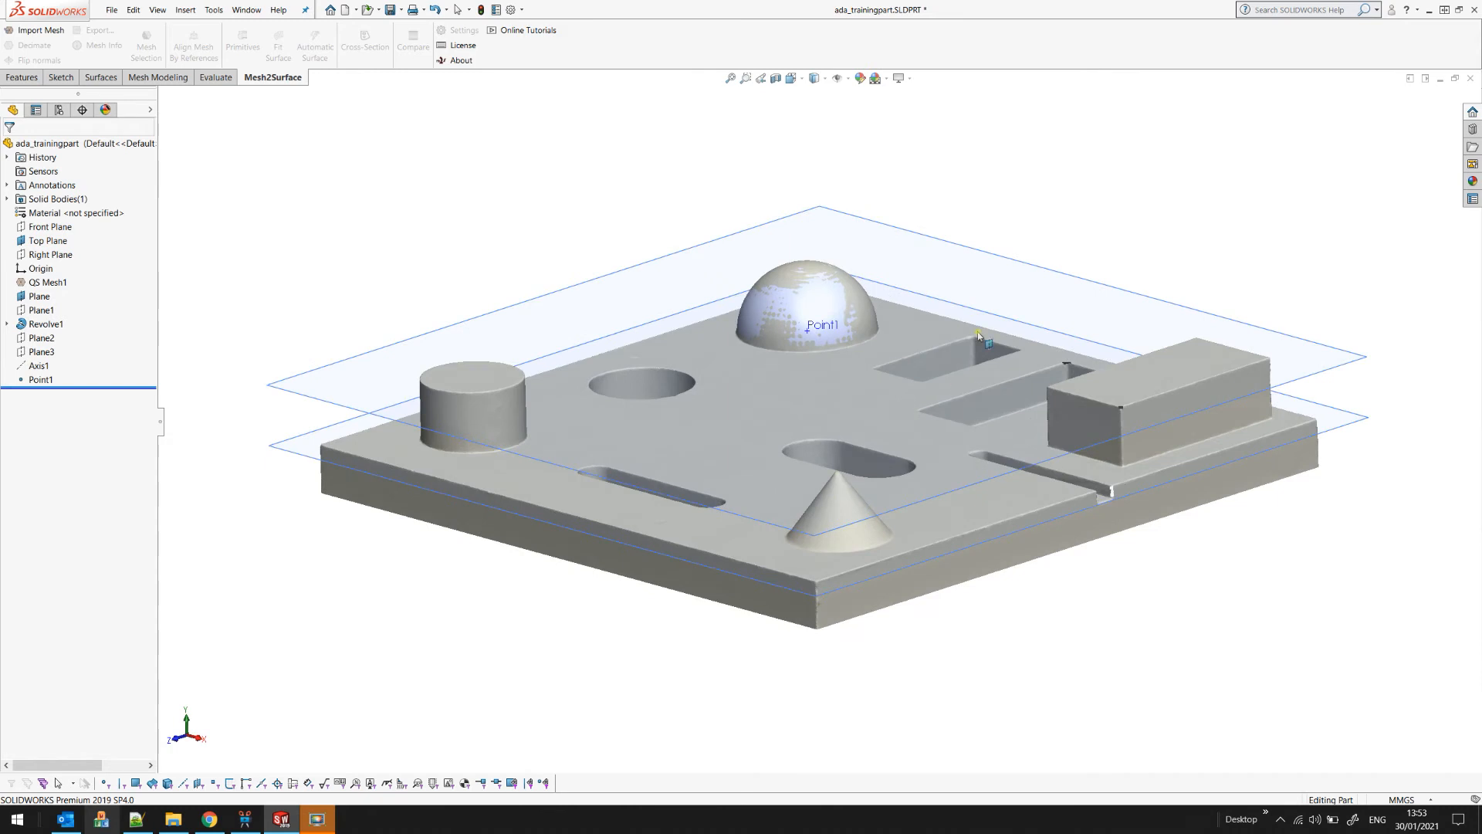
scroll(859, 299, "down", 4)
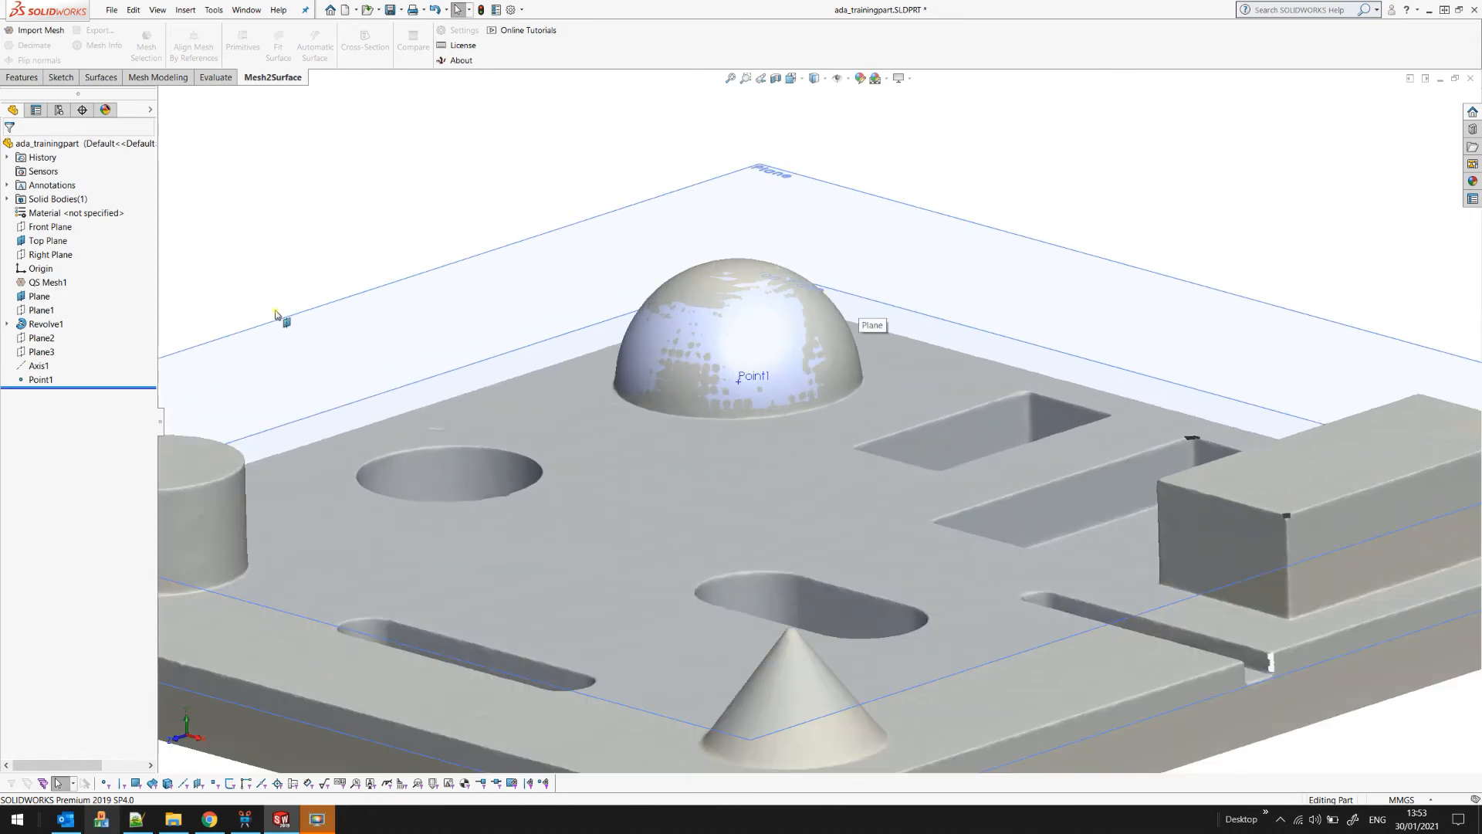
left_click(7, 199)
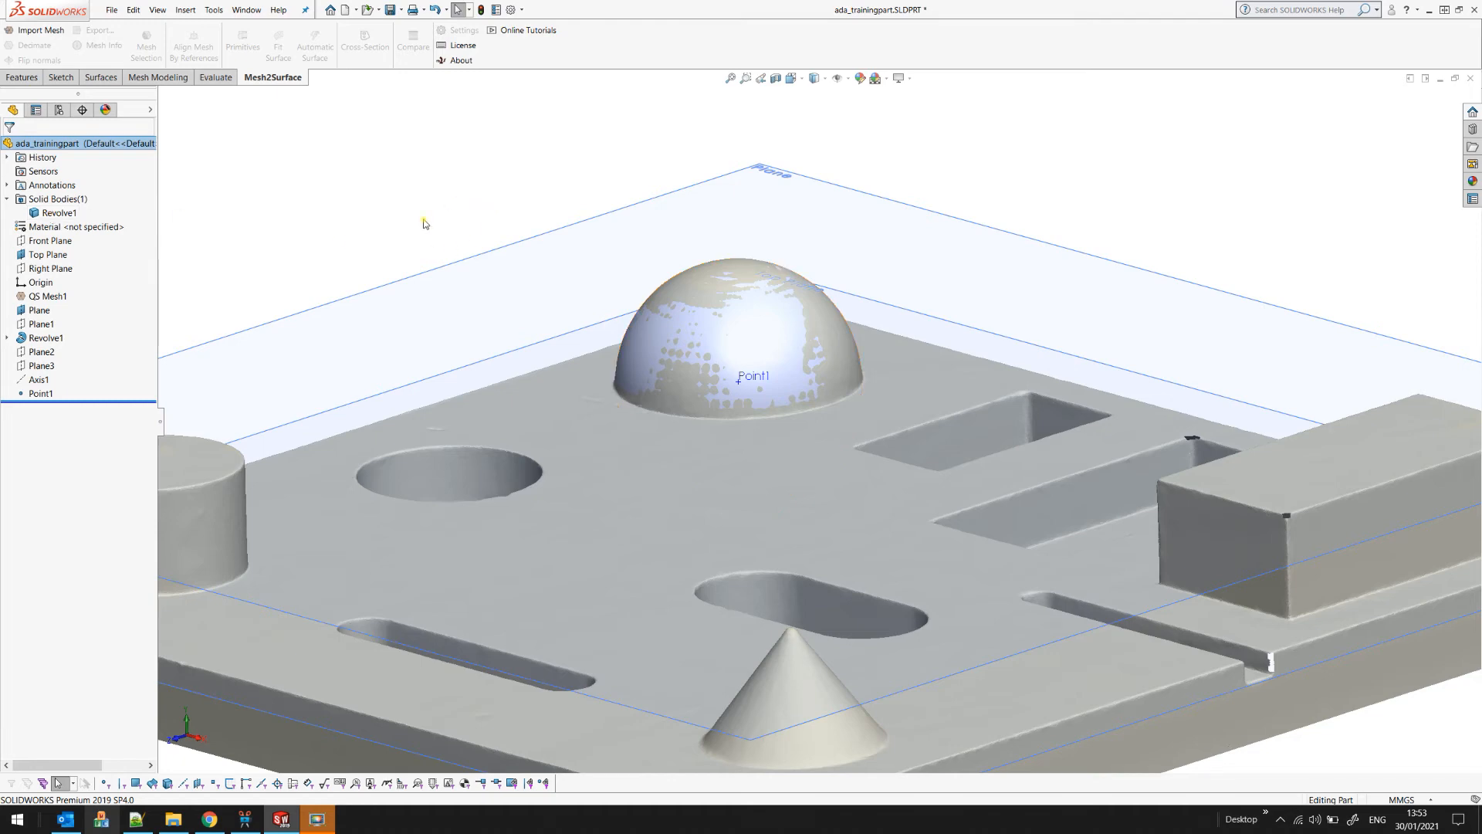
- Restart Create Primitives on QS Mesh1 and select the cone's mesh surface with the wand selection
key("f")
middle_click_drag(940, 459, 922, 461)
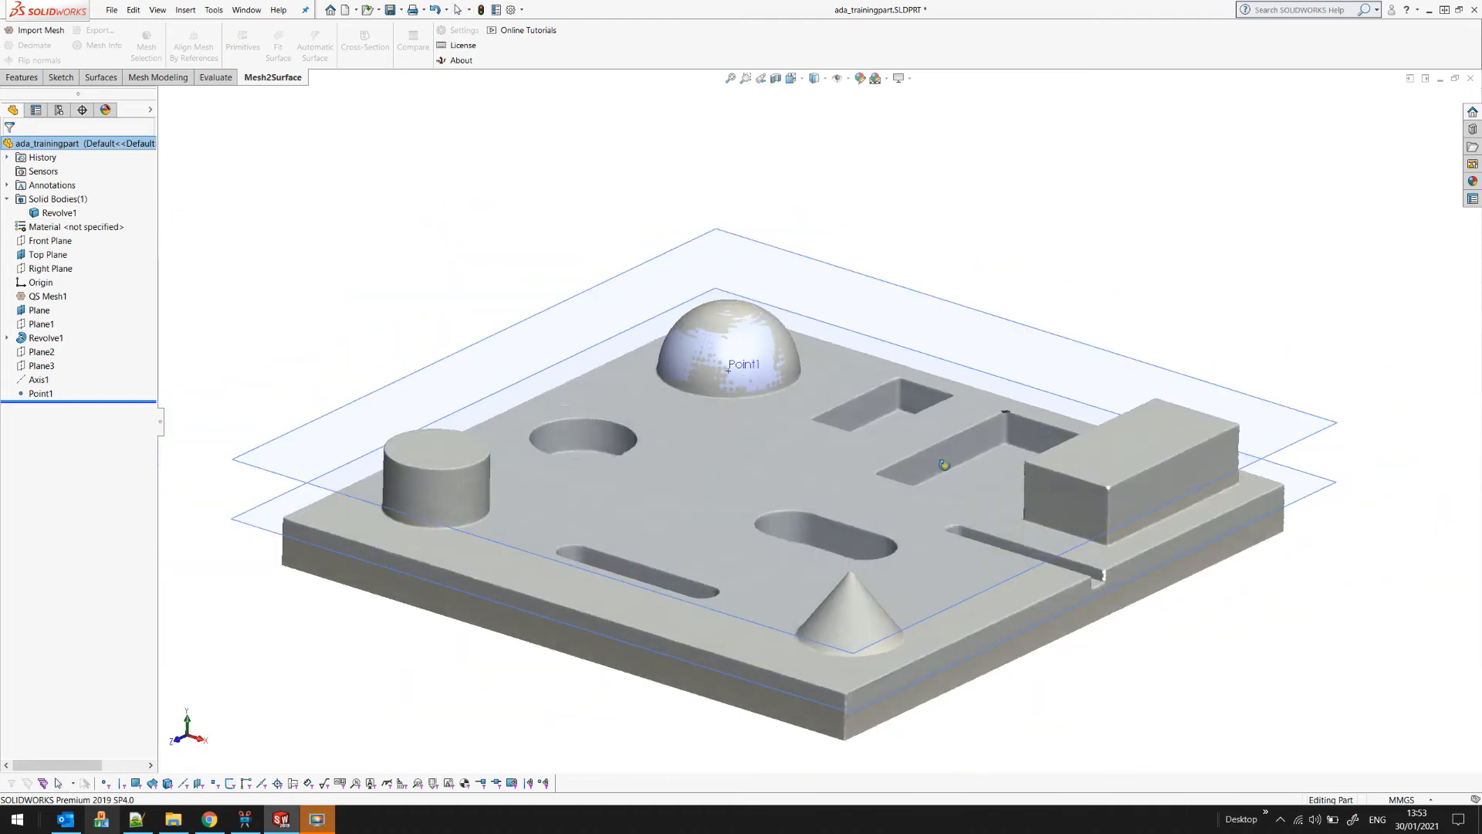
scroll(911, 613, "down", 2)
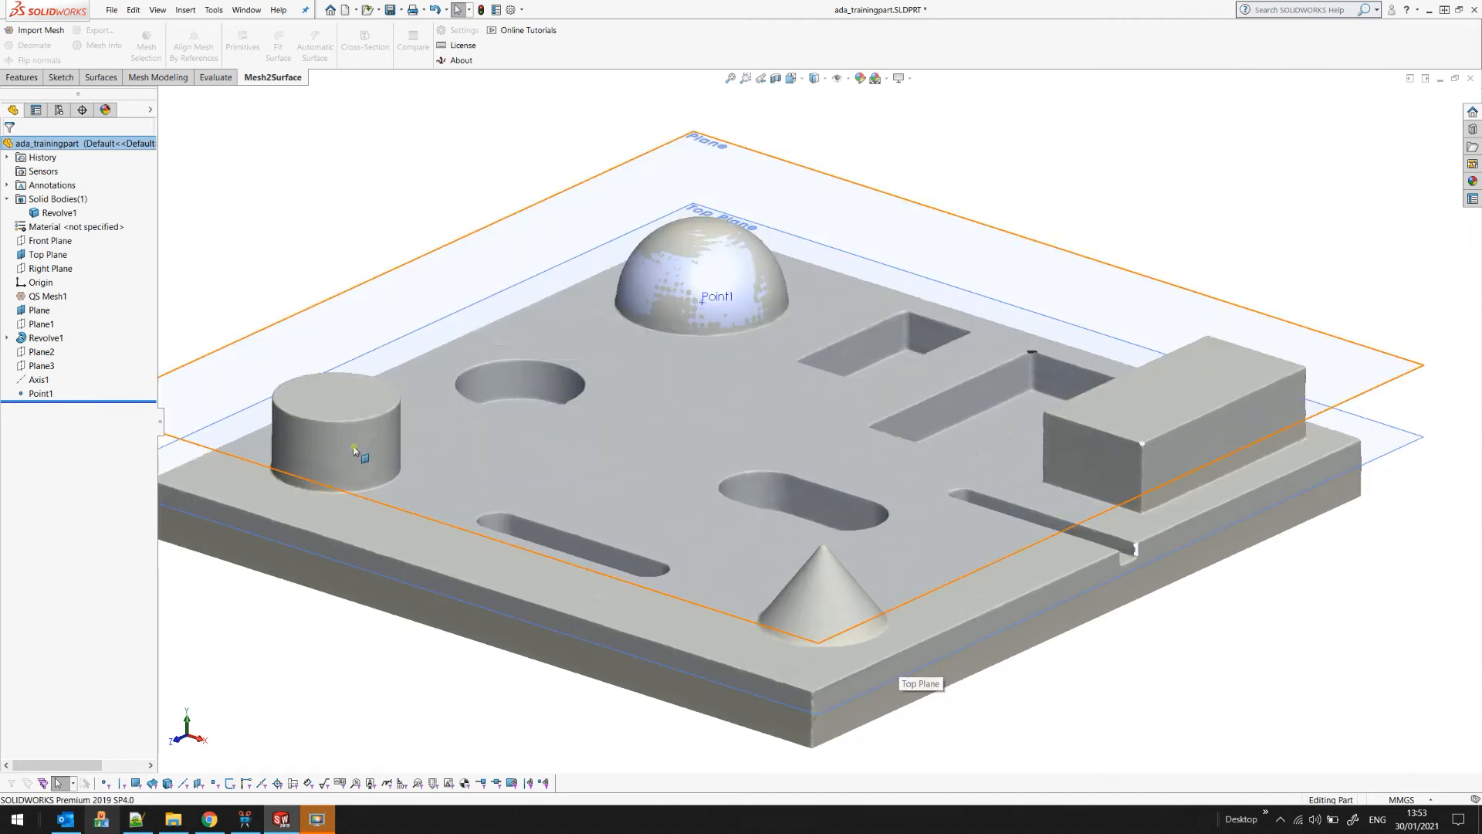
left_click(48, 296)
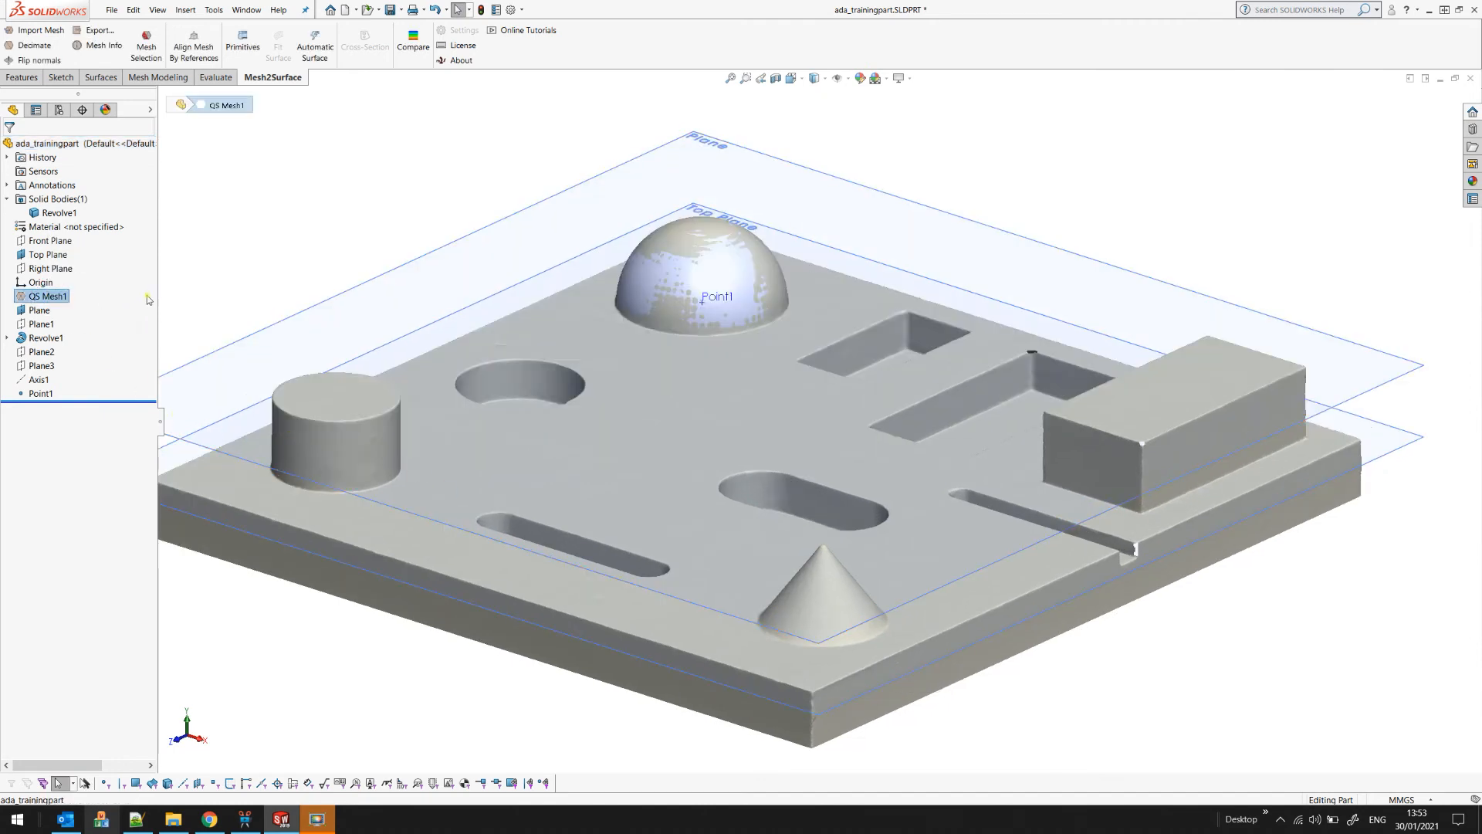
left_click(242, 40)
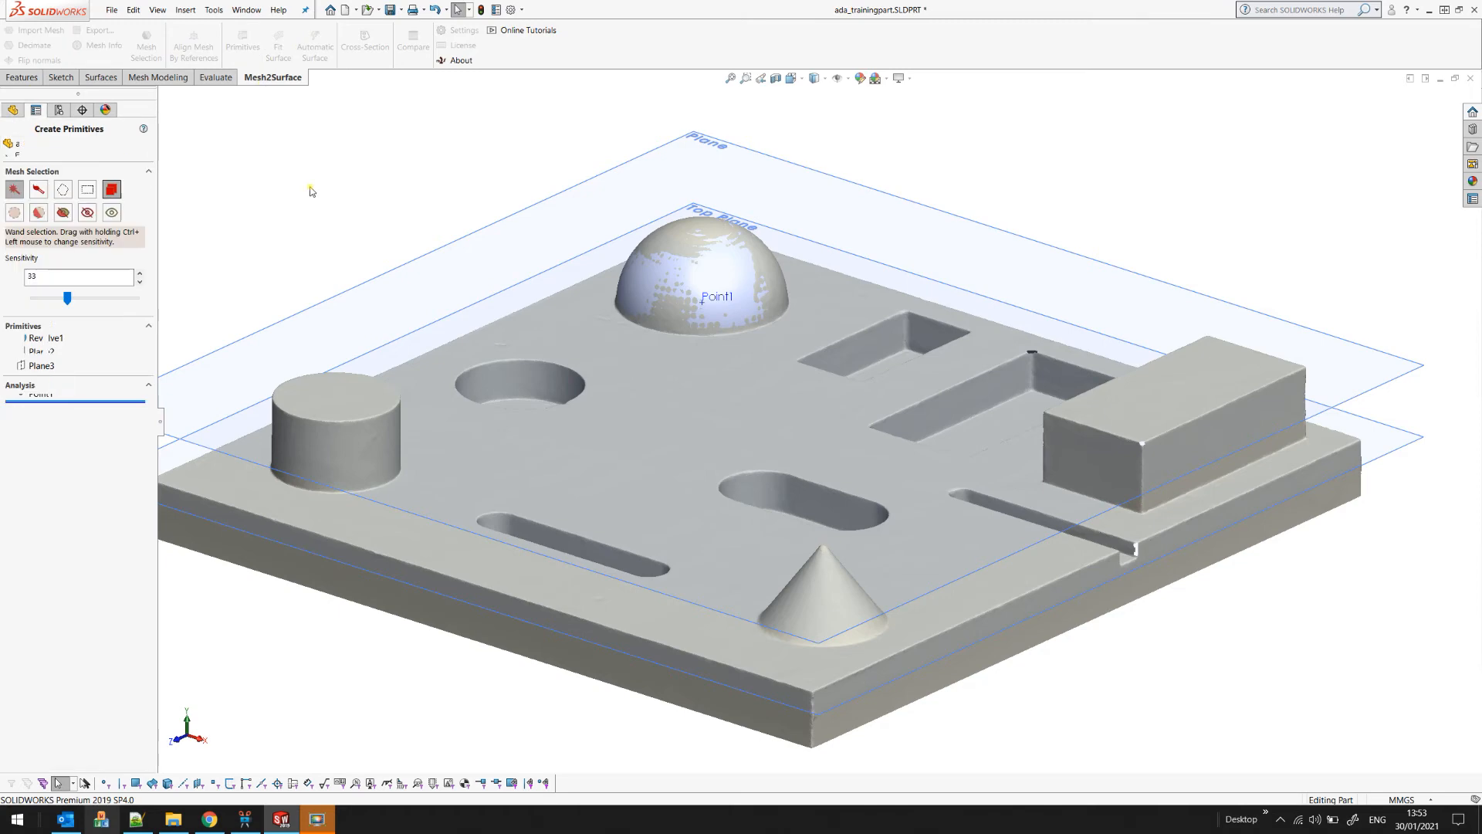
left_click(863, 630)
scroll(863, 629, "down", 3)
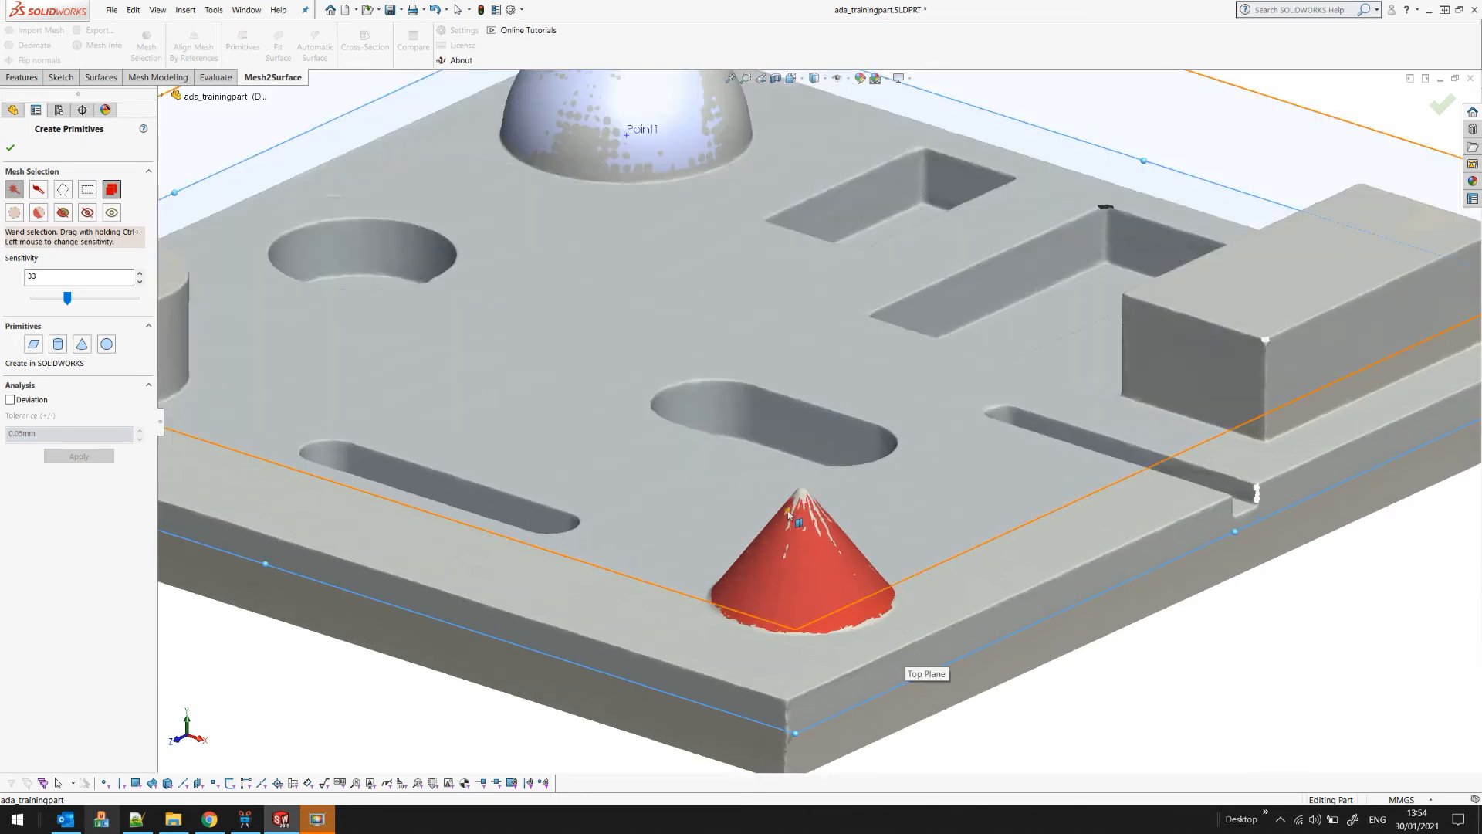
- Fit a cone primitive to the selection with deviation analysis enabled and create it as a surface
left_click(81, 344)
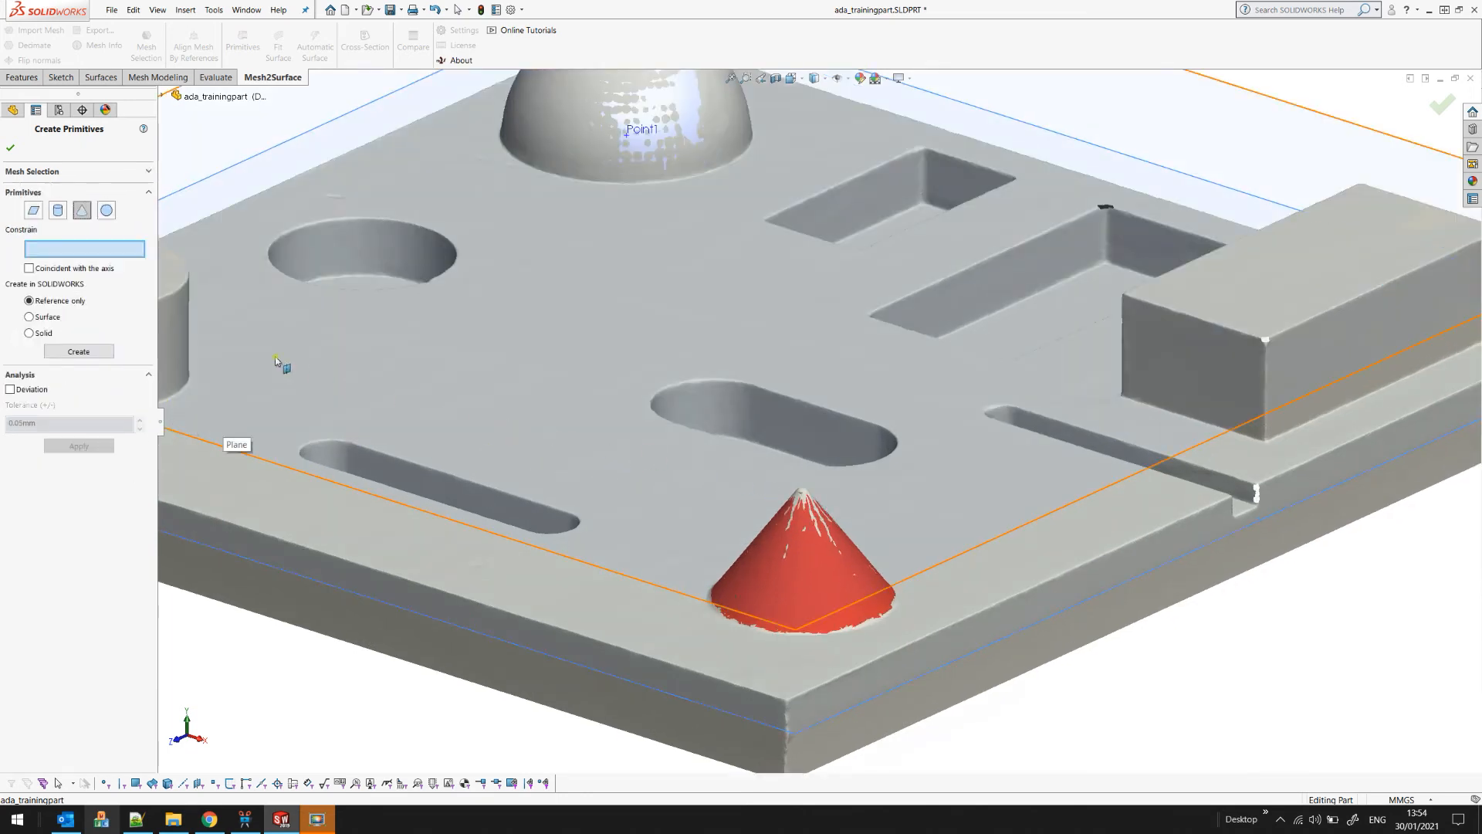
left_click(10, 389)
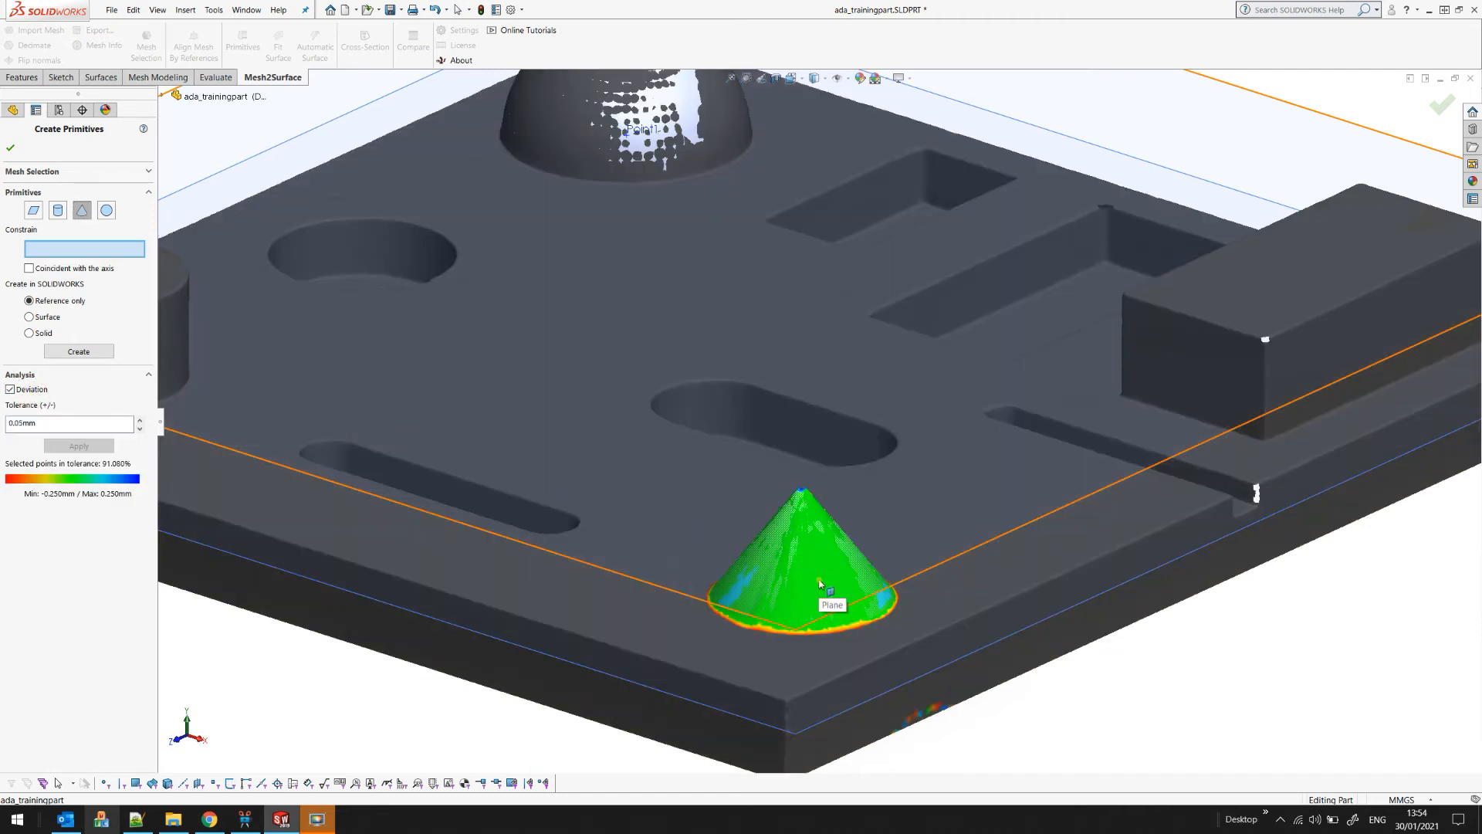
left_click(877, 627)
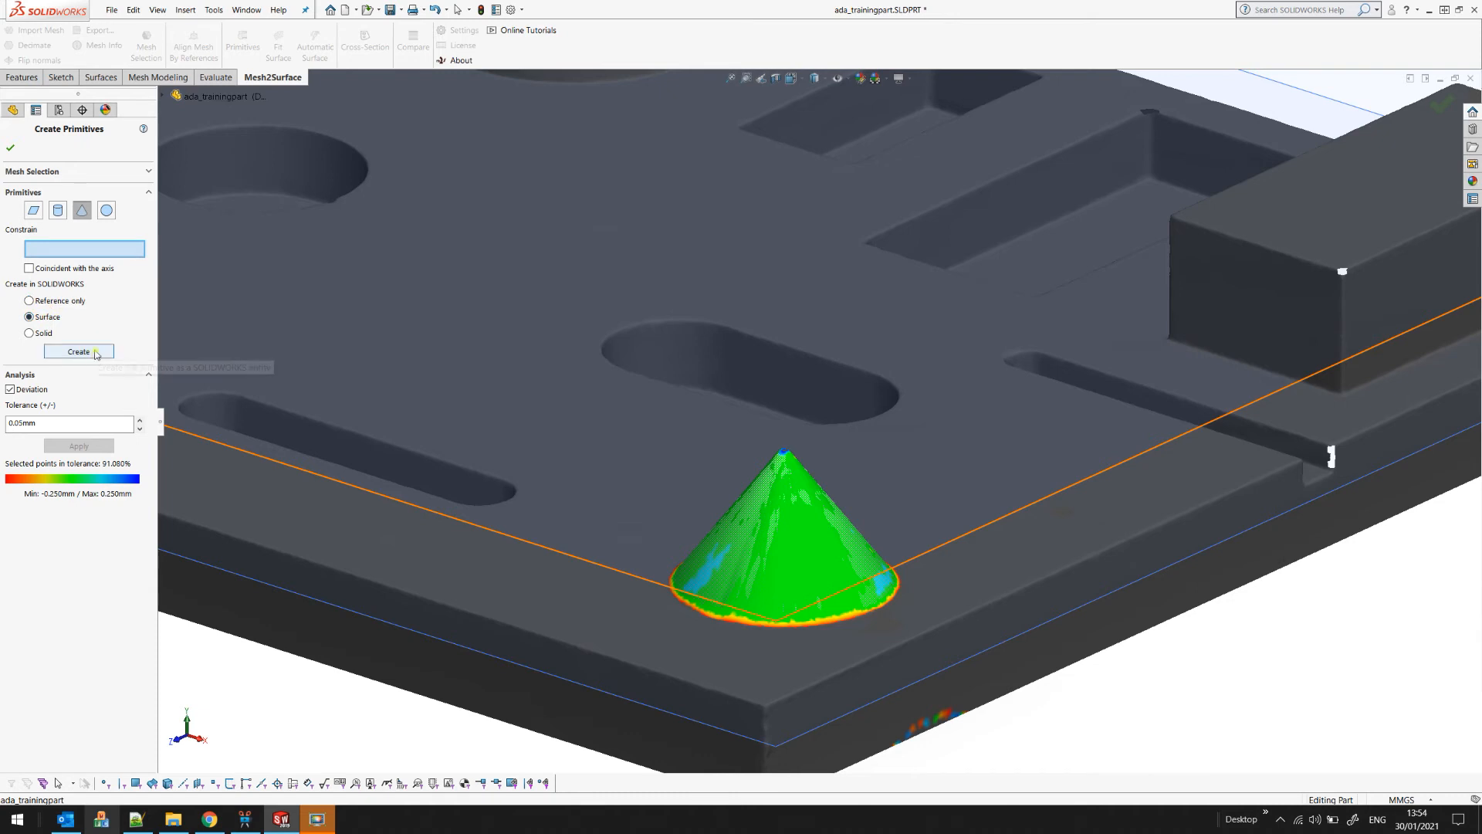
left_click(91, 352)
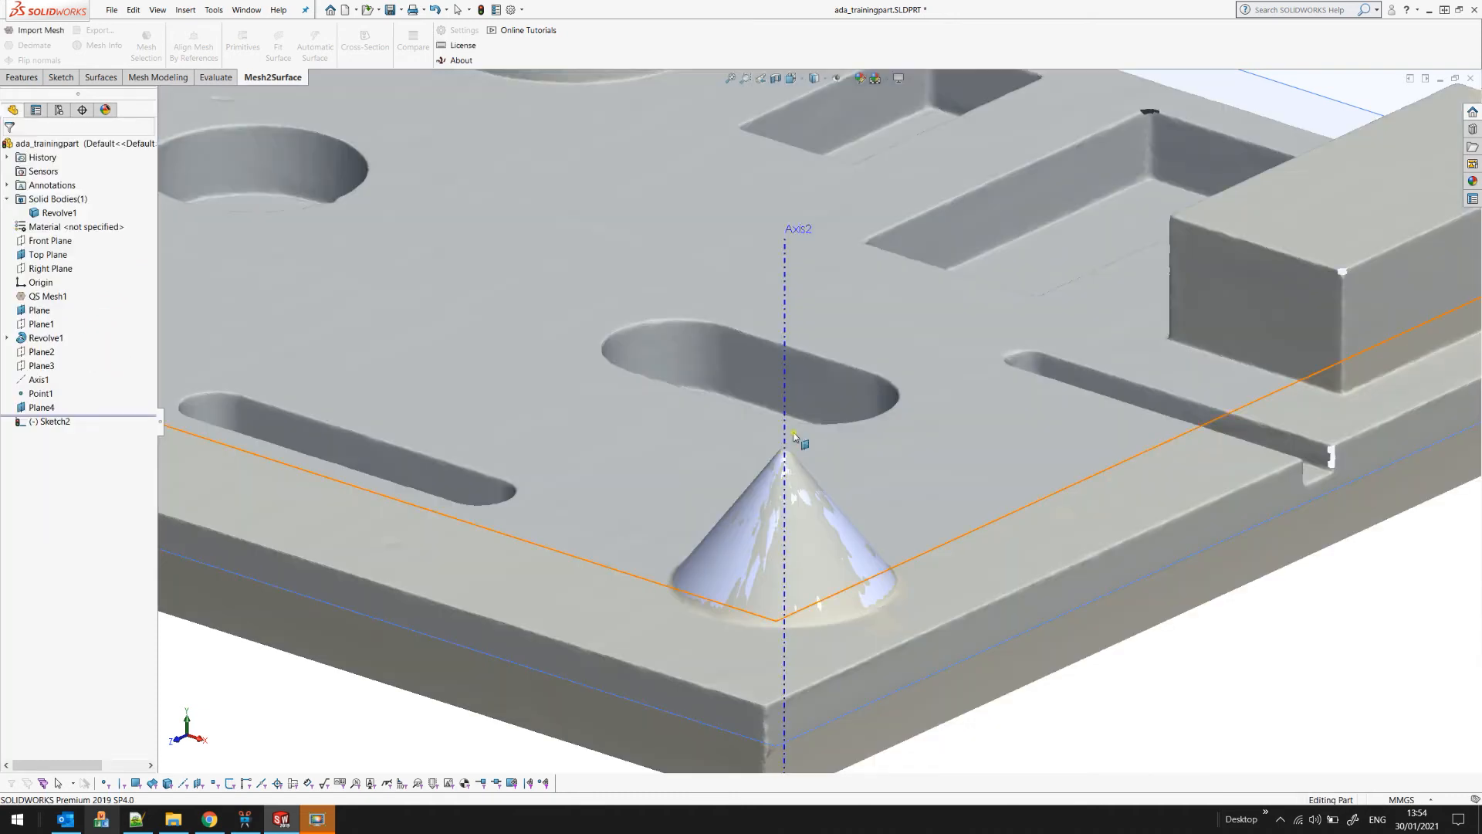
scroll(780, 413, "up", 3)
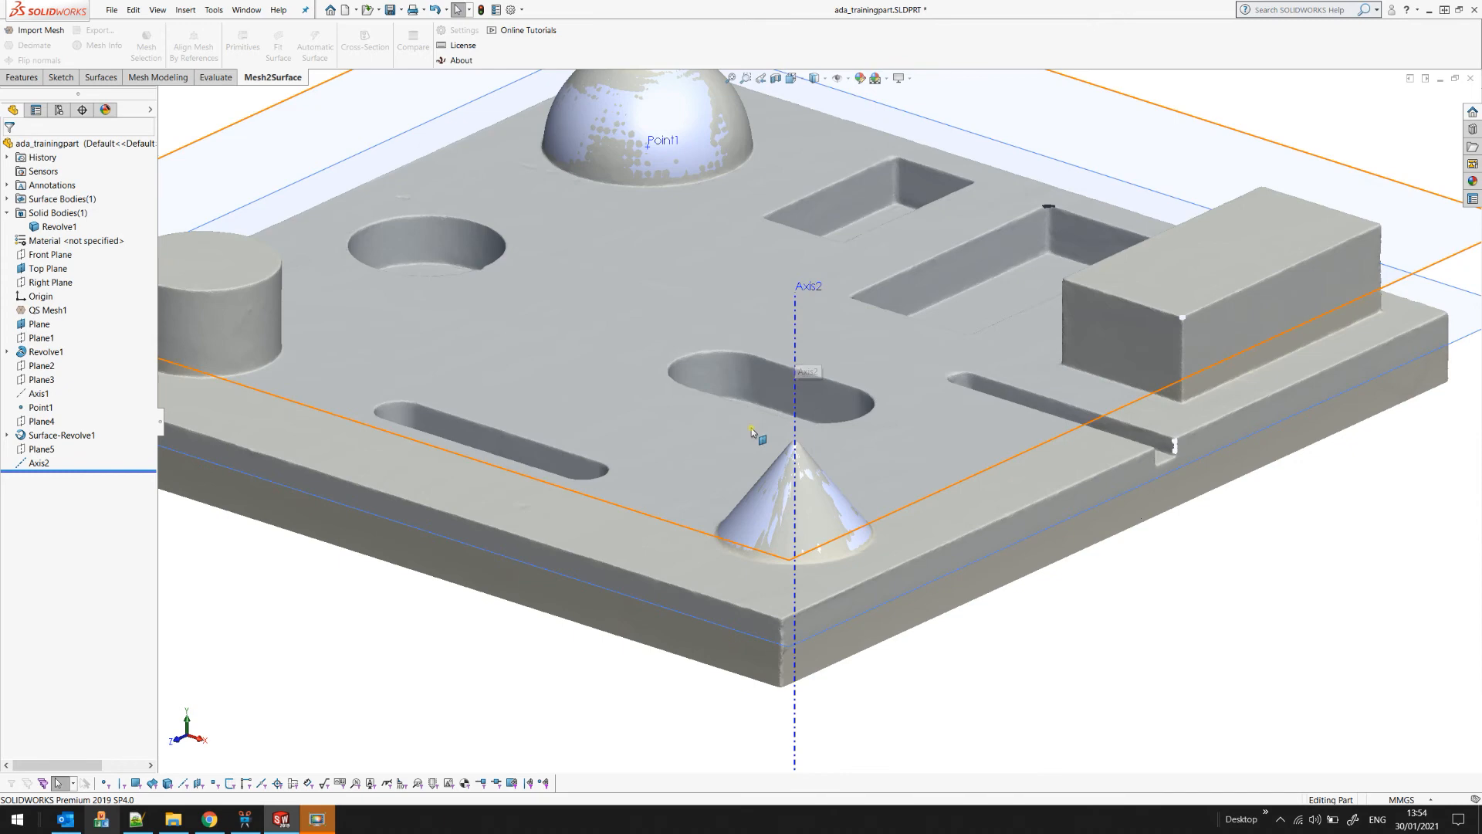
scroll(772, 432, "up", 3)
scroll(473, 384, "down", 2)
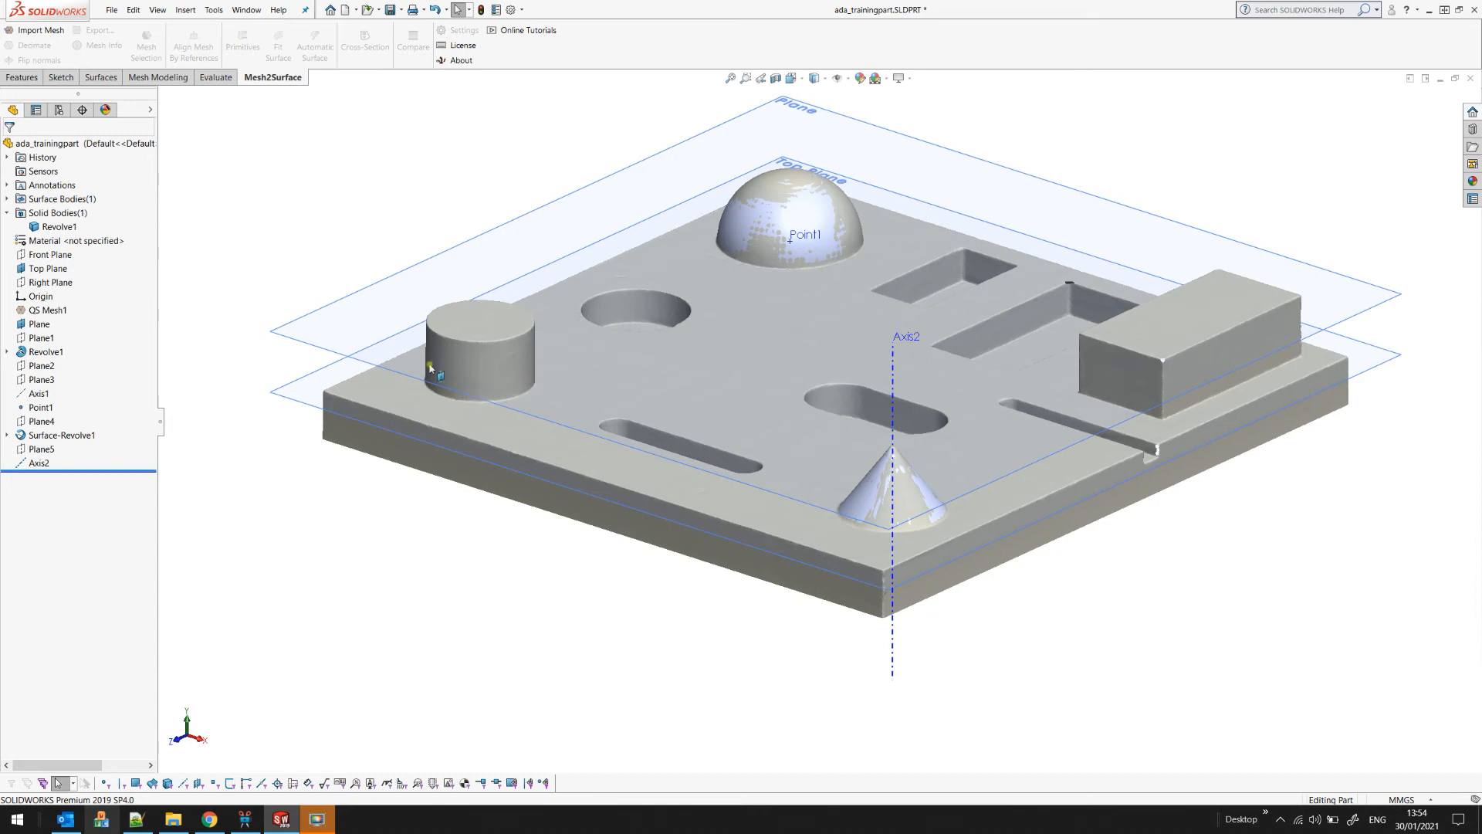
- Select the raised cylinder's side wall on QS Mesh1 and fit a cylinder primitive constrained to the cone's axis, Axis2
left_click(48, 310)
left_click(244, 48)
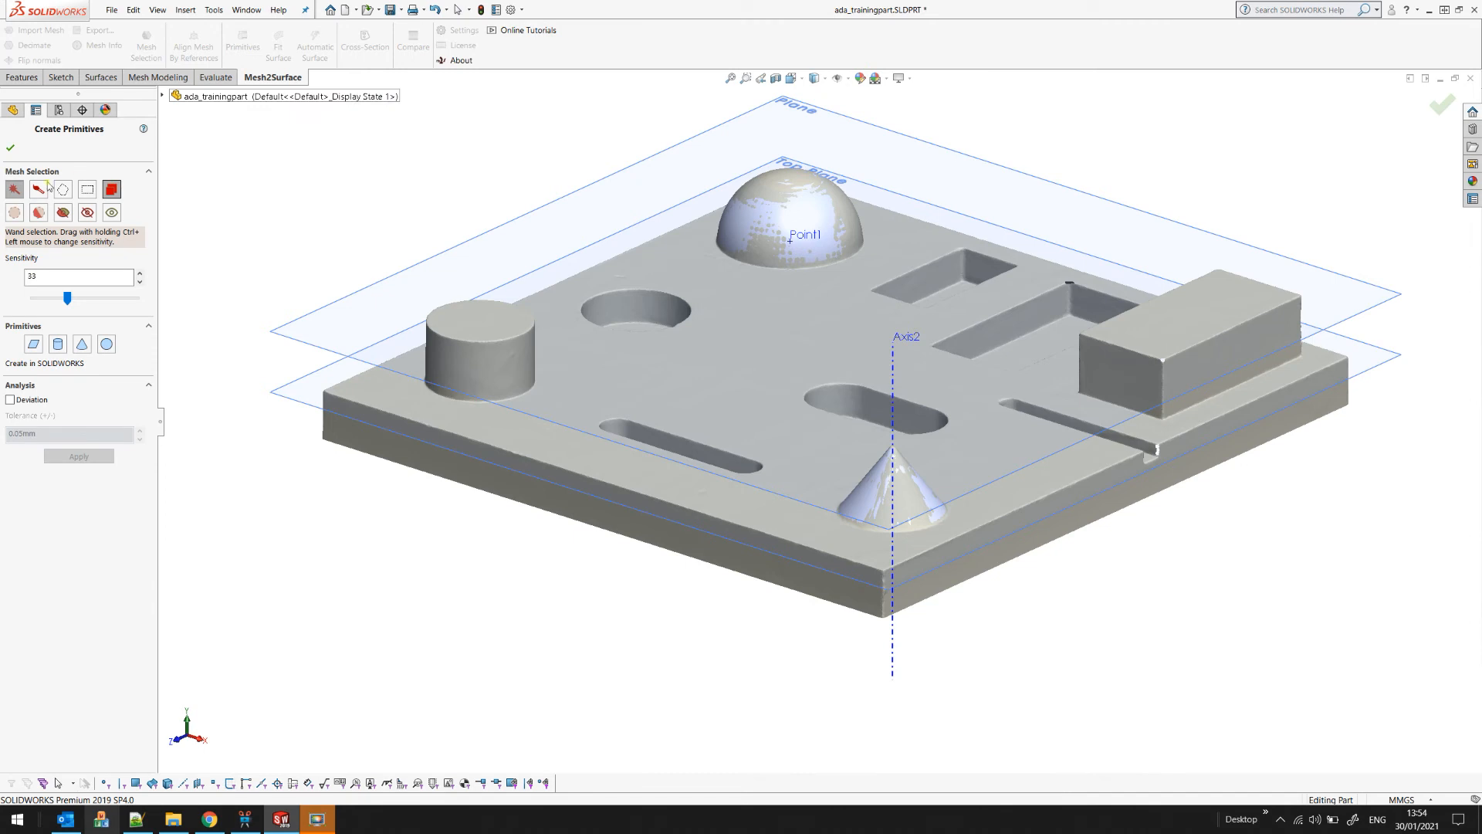
left_click(578, 365)
left_click(533, 369)
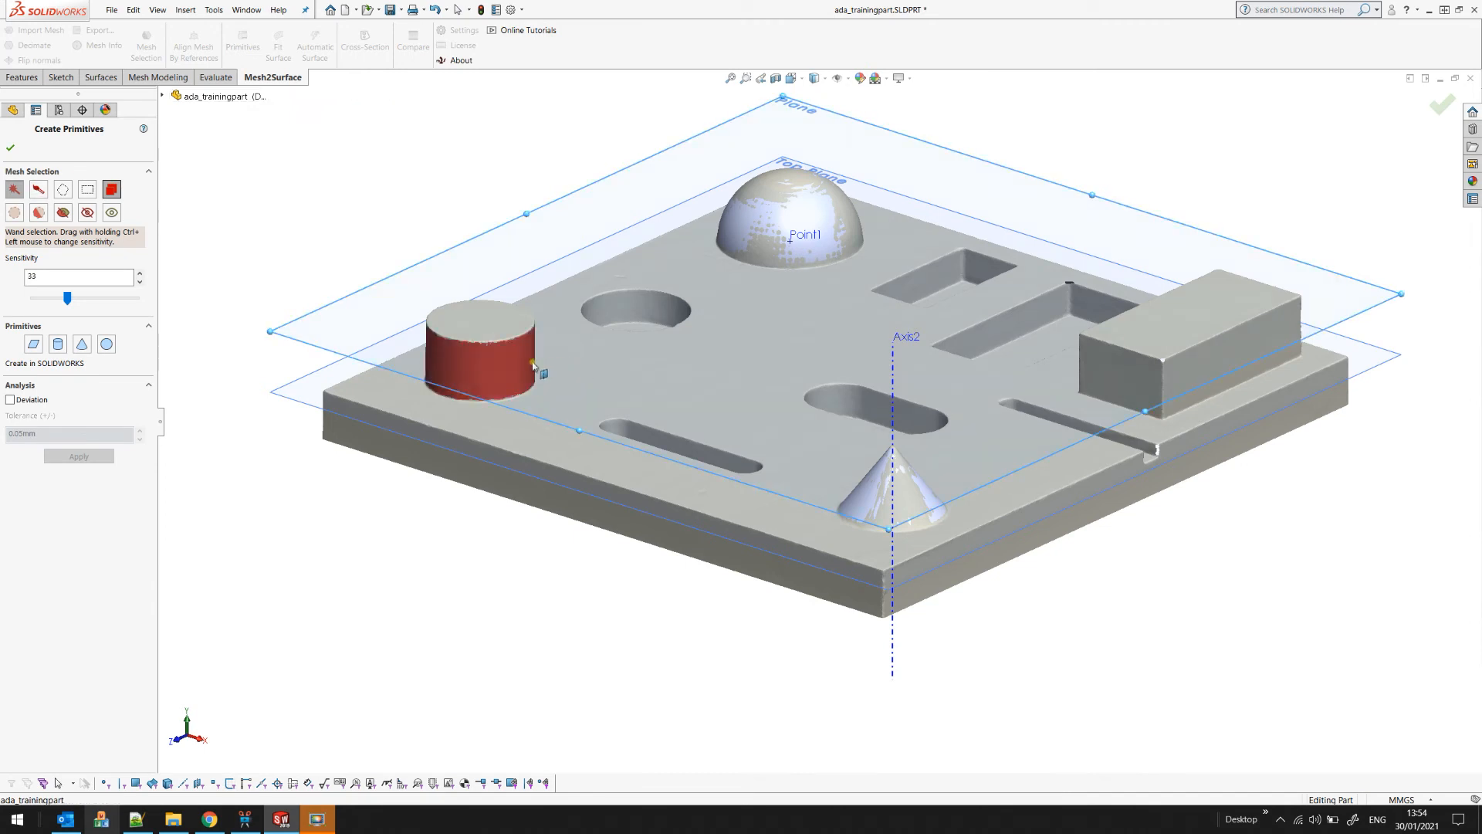
left_click(58, 344)
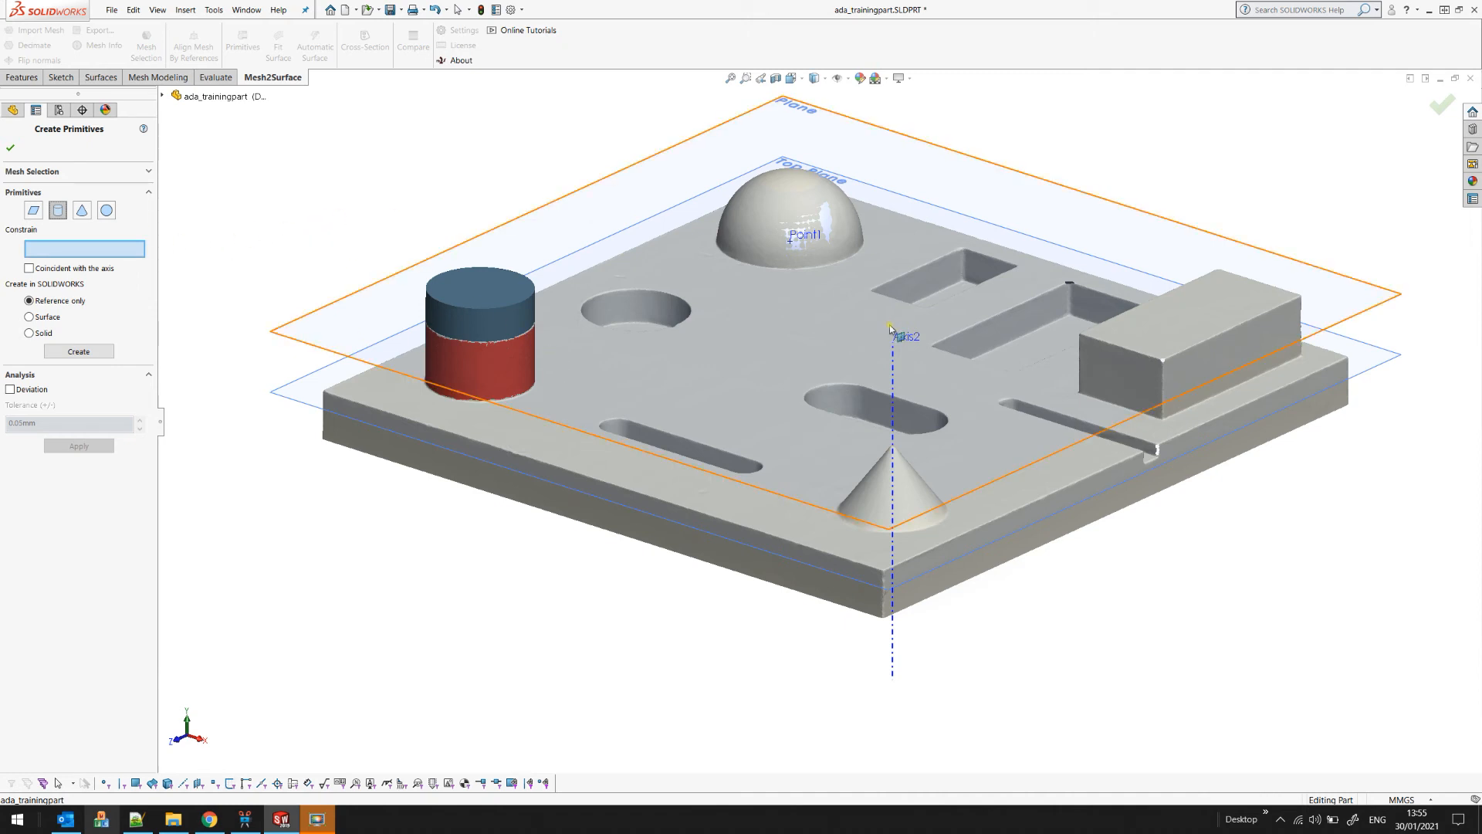
left_click(896, 361)
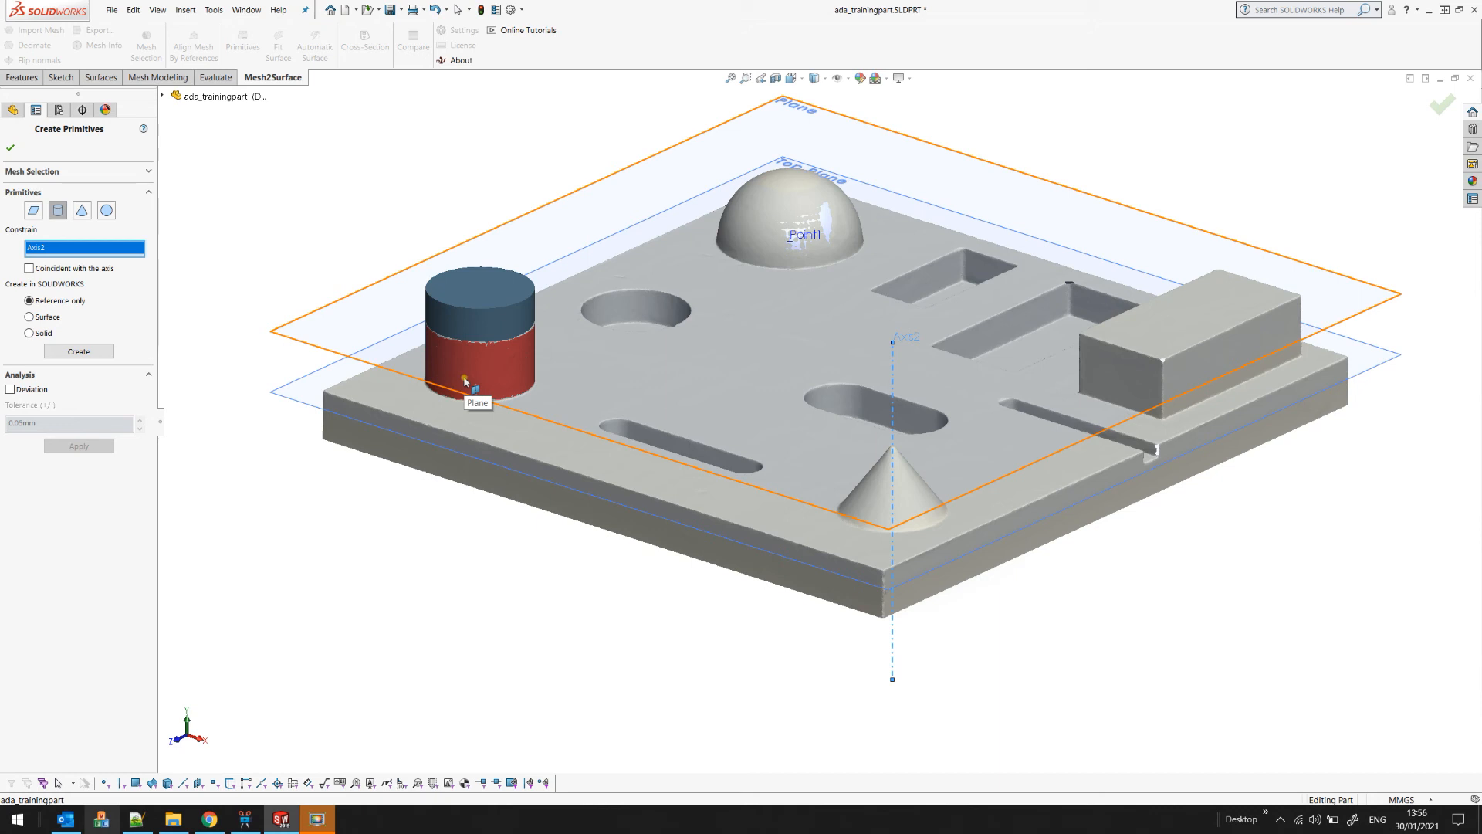
- Try making the fitted cylinder coincident with Axis2, inspect the preview, and remove the coincident option
left_click(77, 268)
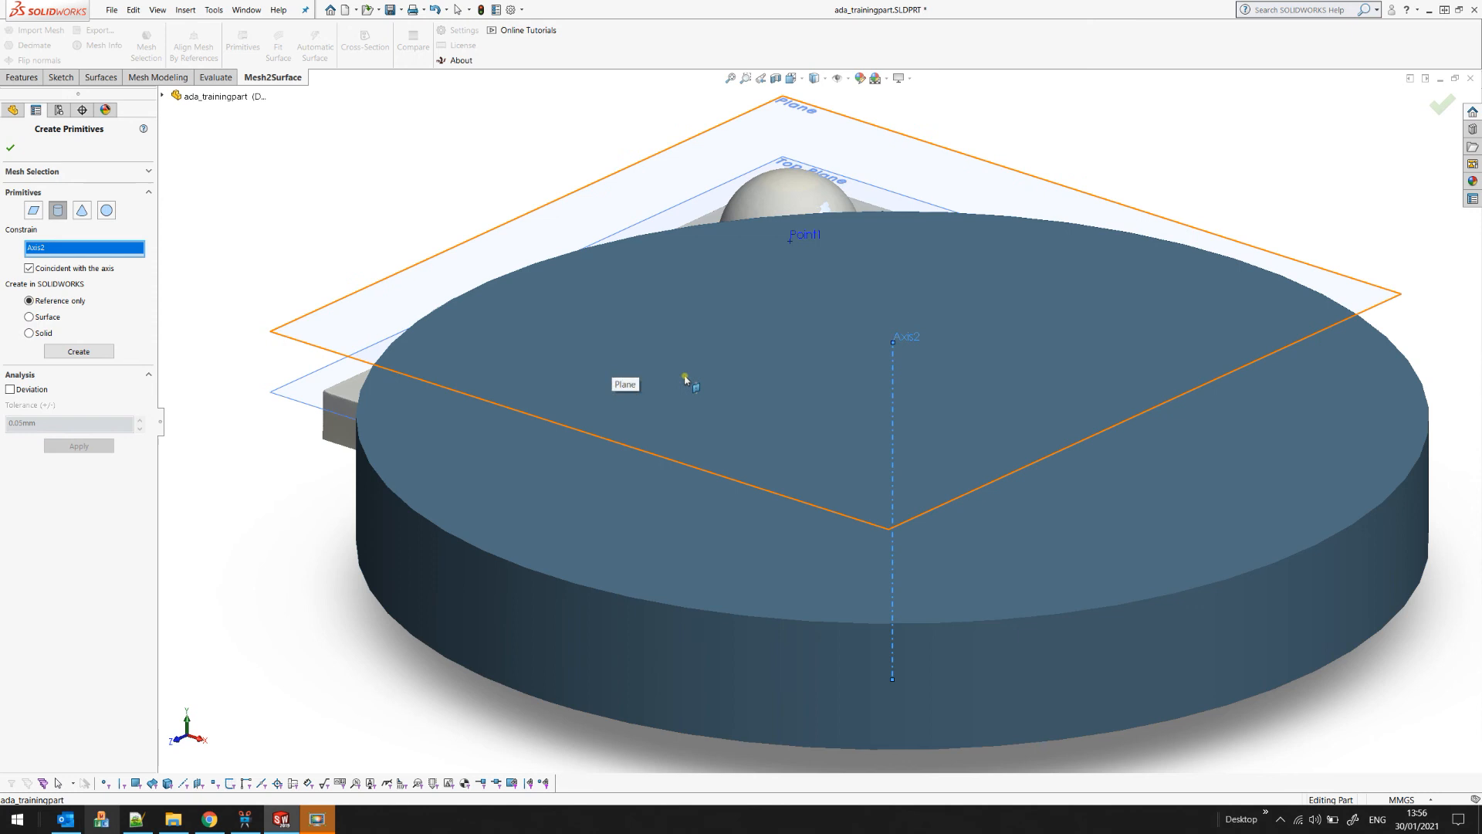
scroll(733, 436, "down", 2)
middle_click_drag(735, 447, 755, 457)
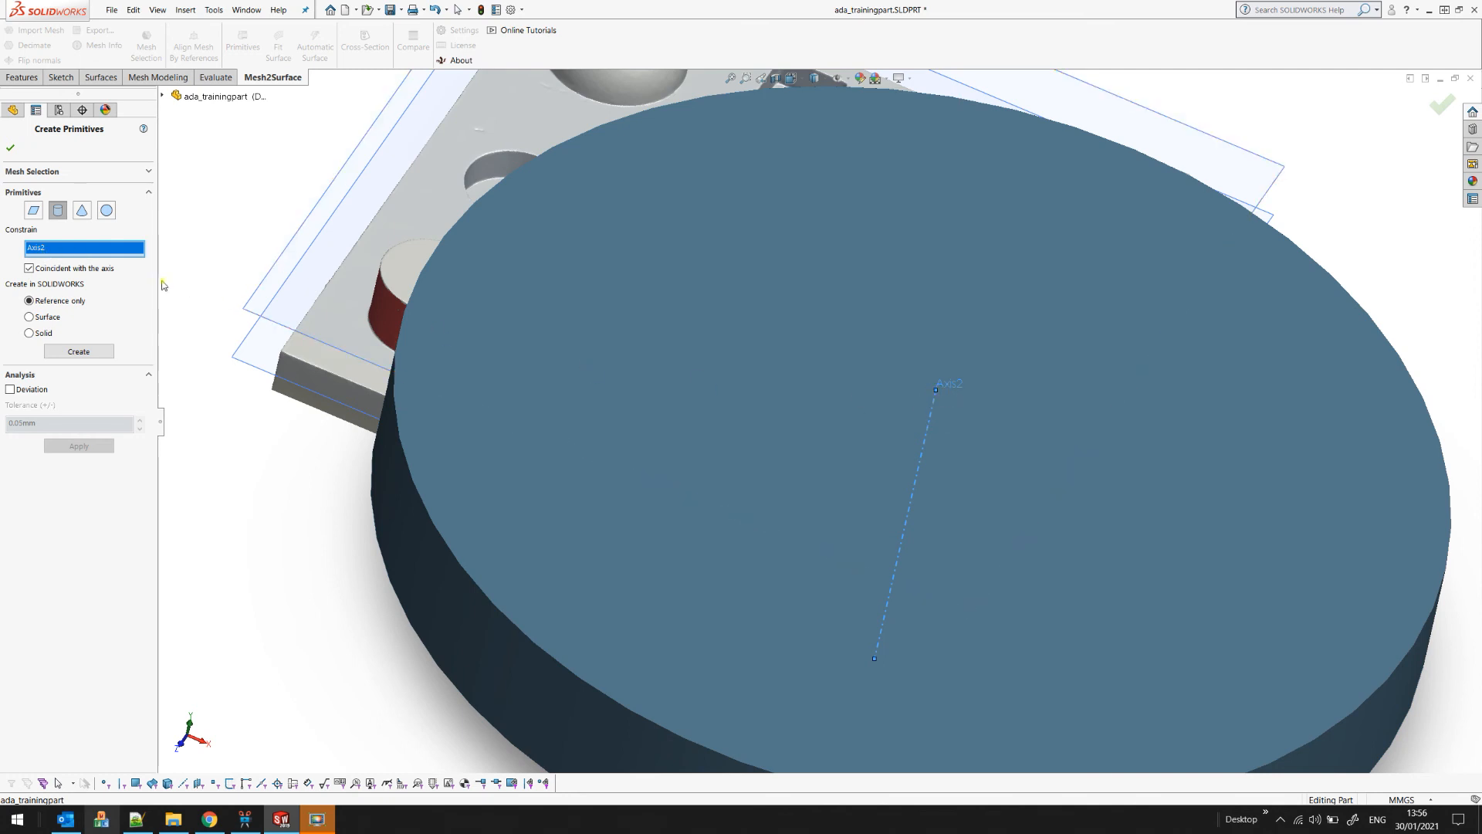
scroll(781, 305, "up", 1)
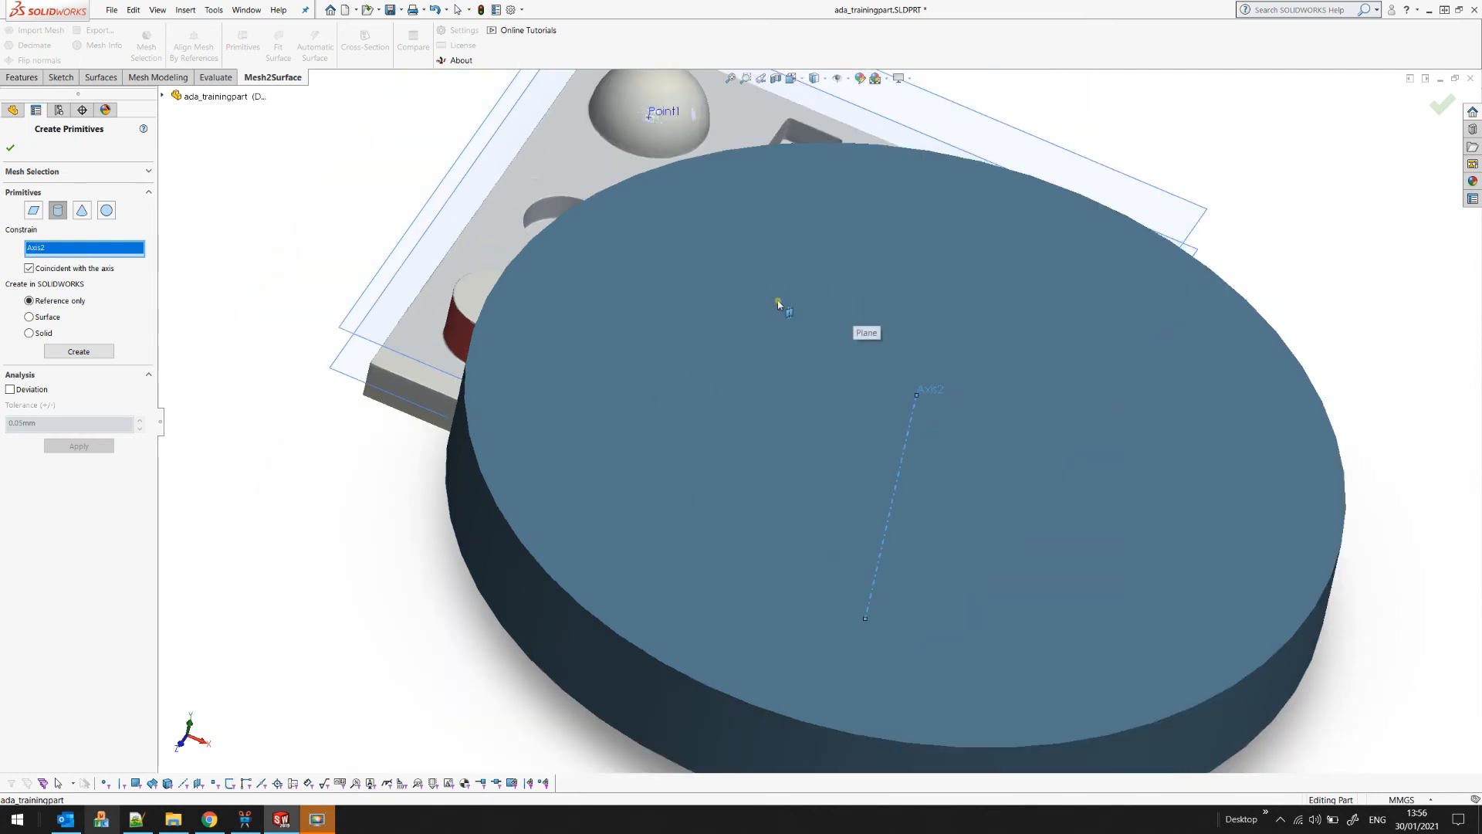
middle_click_drag(773, 307, 831, 224)
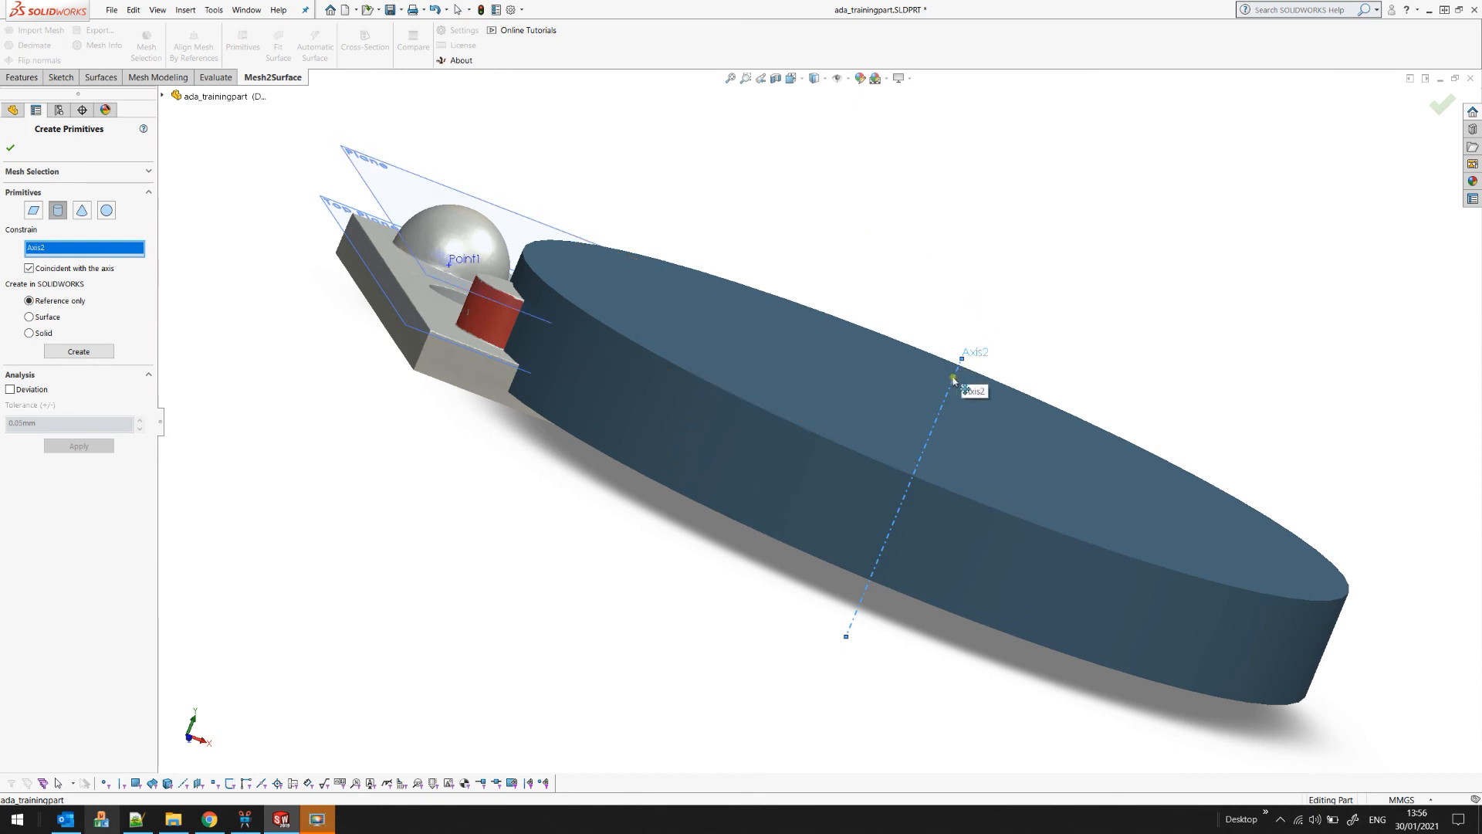
scroll(1009, 429, "down", 2)
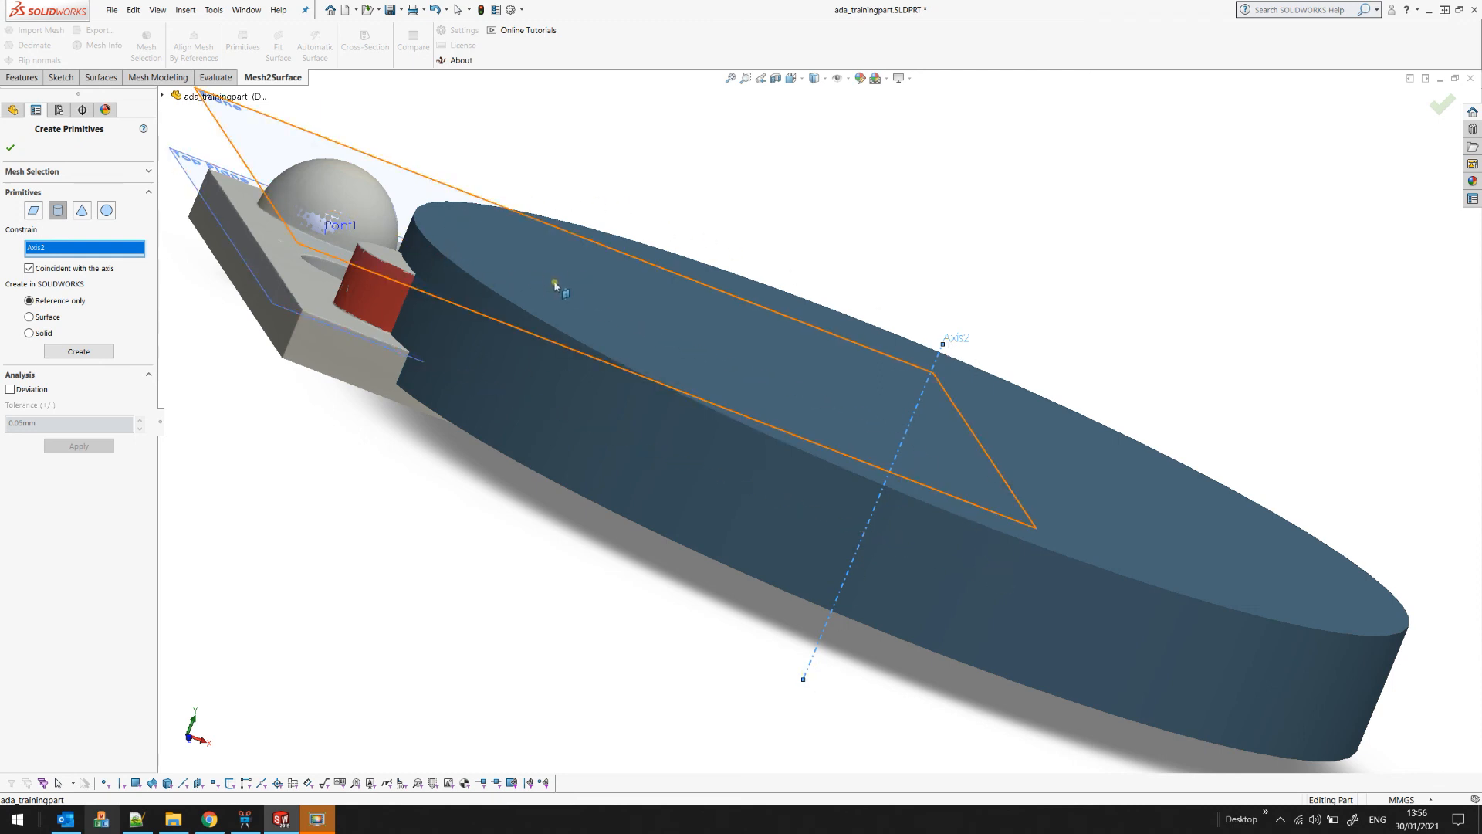
left_click(29, 268)
- Set the fitted cylinder's output to Solid and enable its deviation analysis
middle_click_drag(657, 352, 698, 355)
scroll(434, 344, "down", 5)
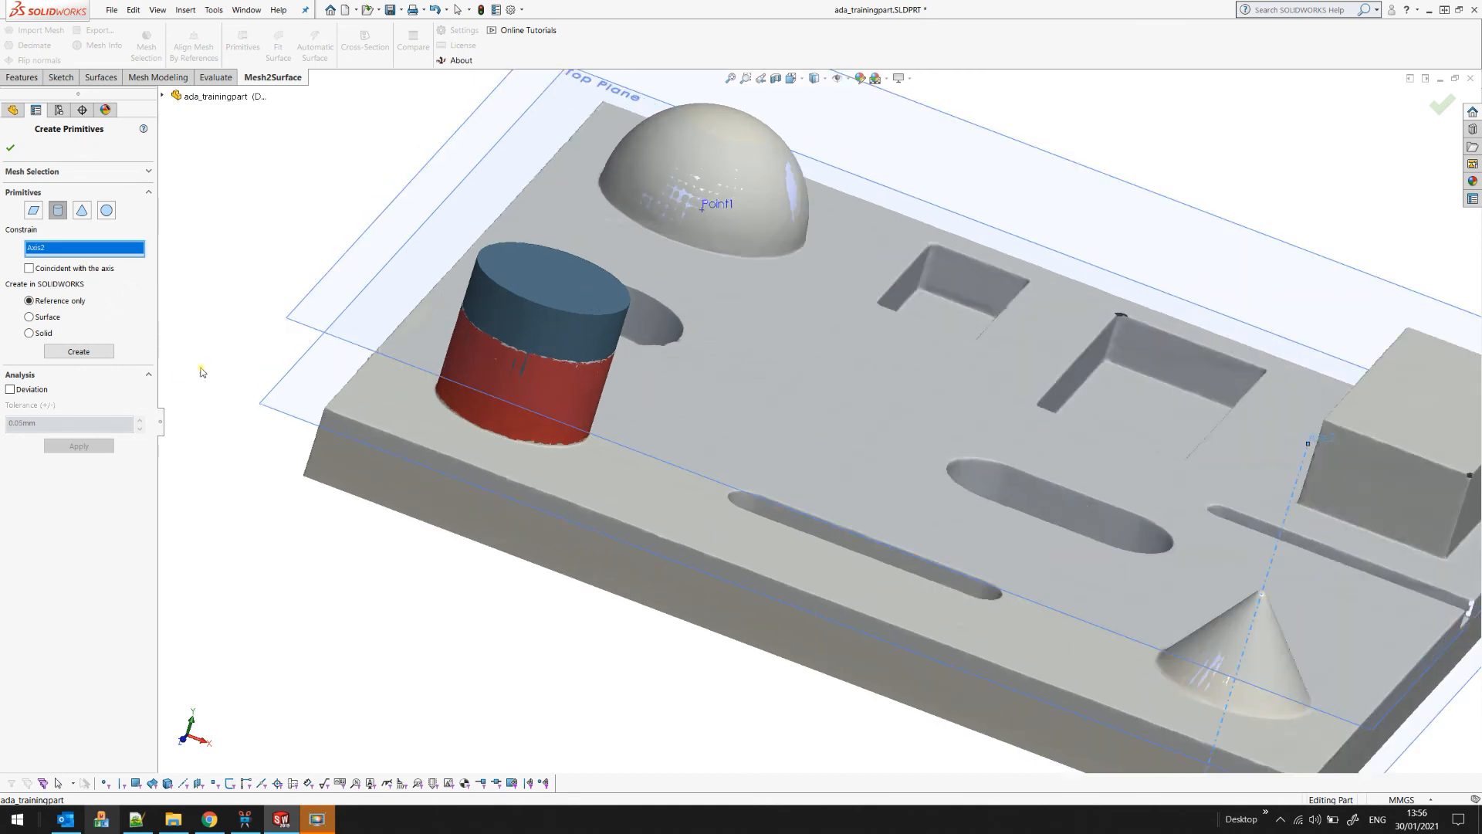
left_click(29, 332)
left_click(10, 389)
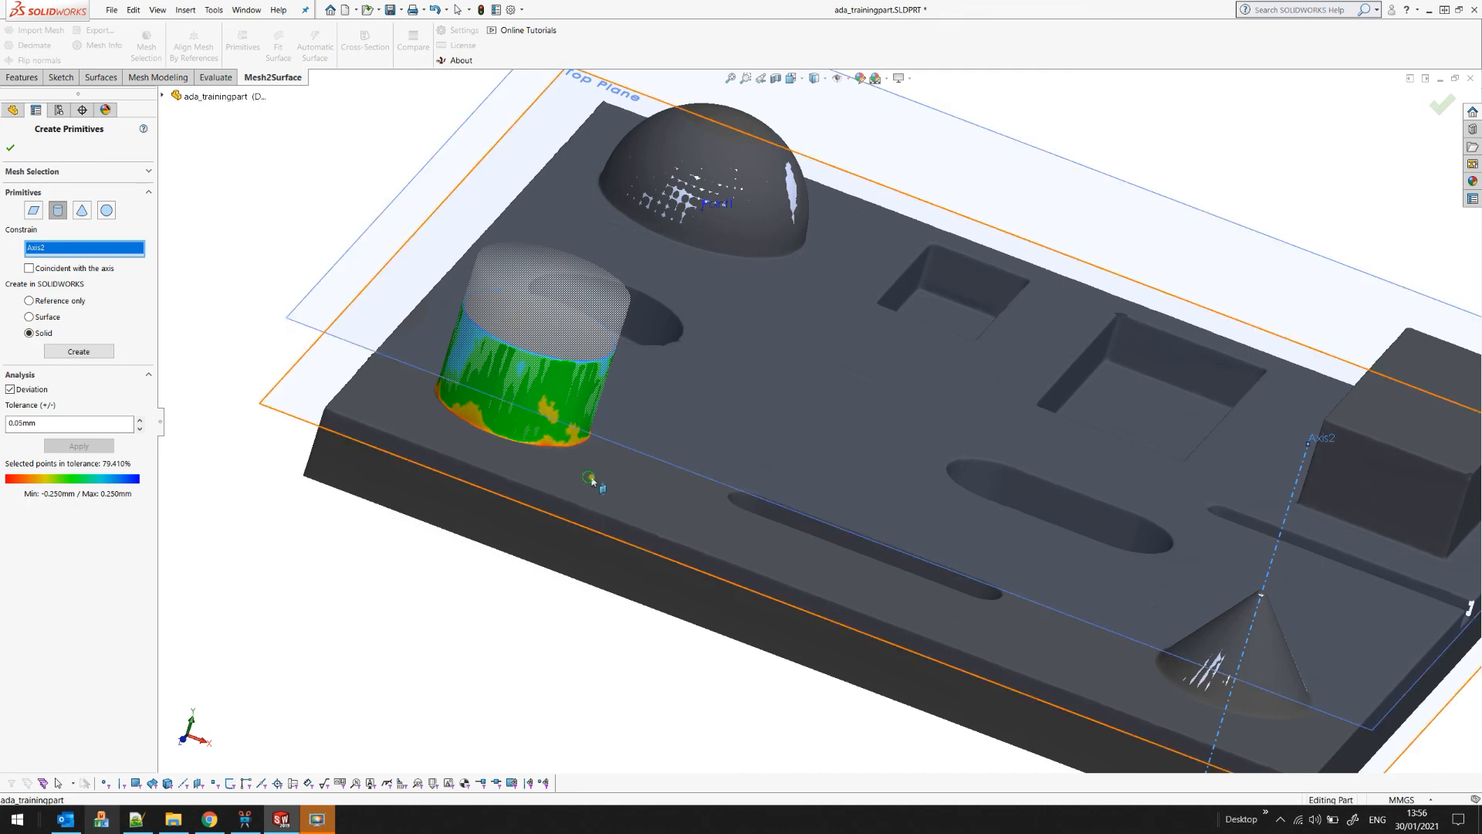
- Turn off the deviation analysis and create the fitted cylinder, constrained to Axis2's direction, as a solid body
middle_click_drag(638, 496, 864, 498)
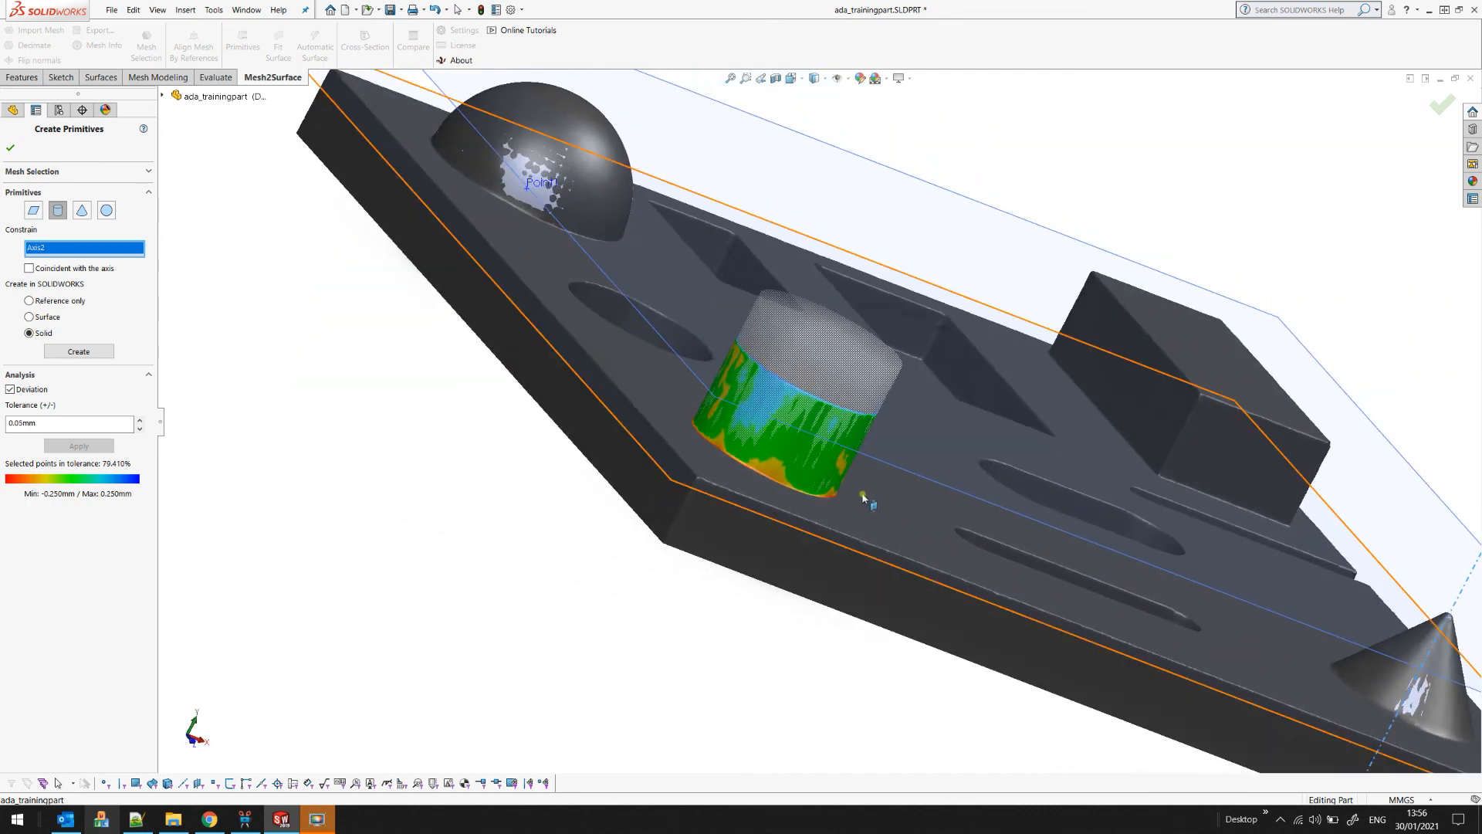
scroll(863, 498, "down", 5)
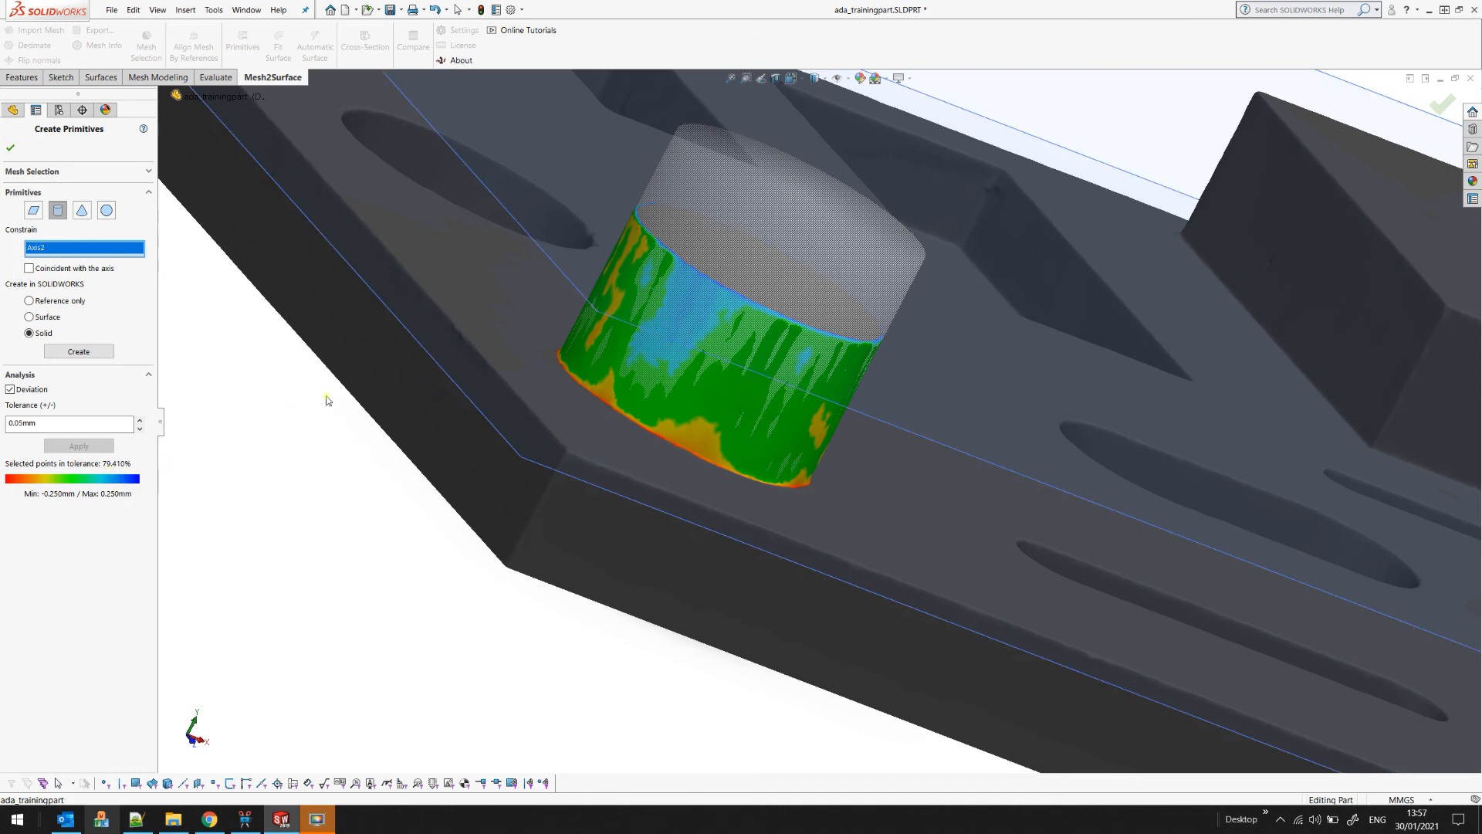
scroll(517, 392, "up", 3)
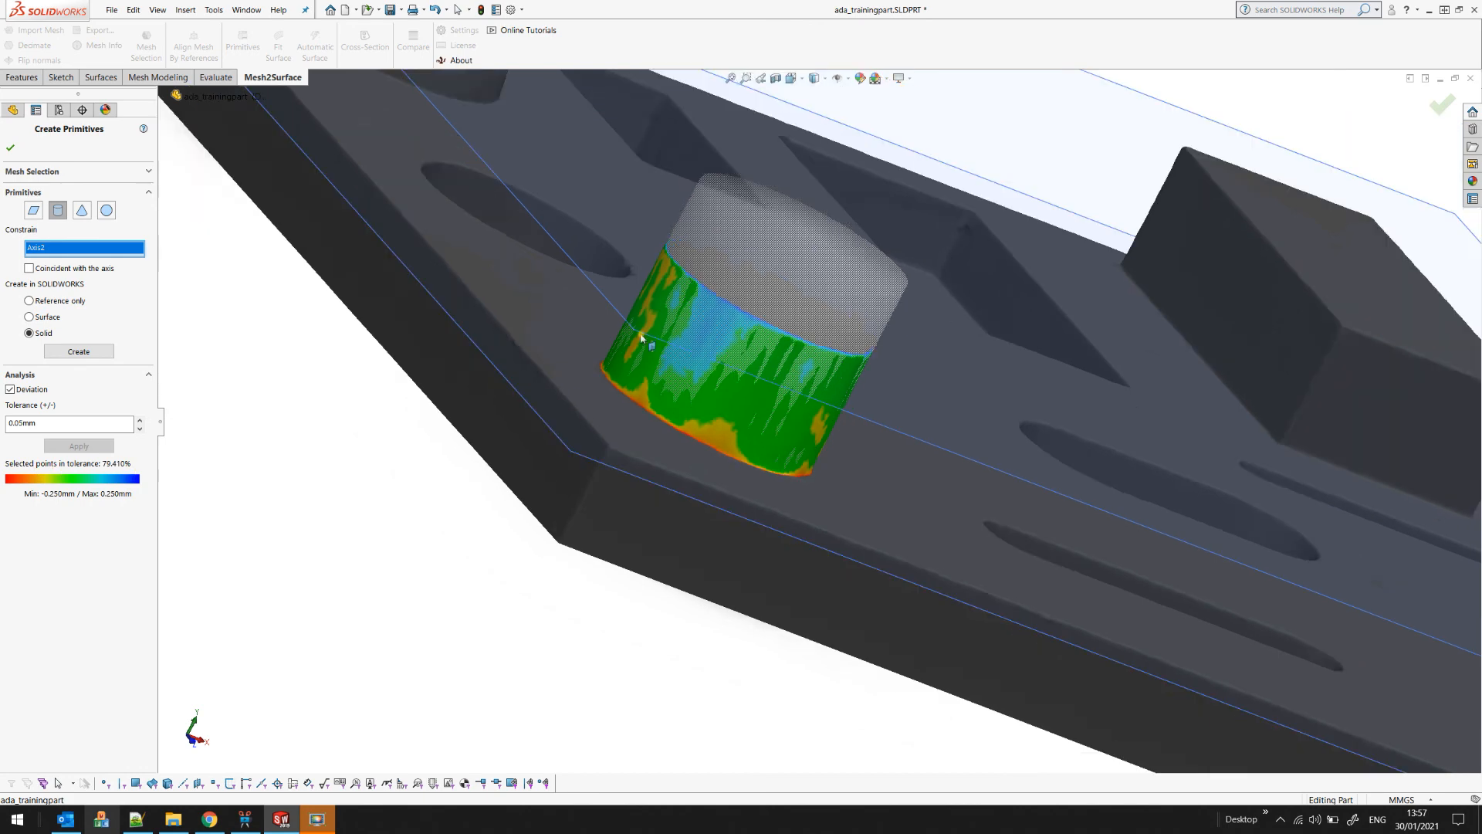
middle_click_drag(517, 392, 647, 340)
scroll(650, 411, "down", 4)
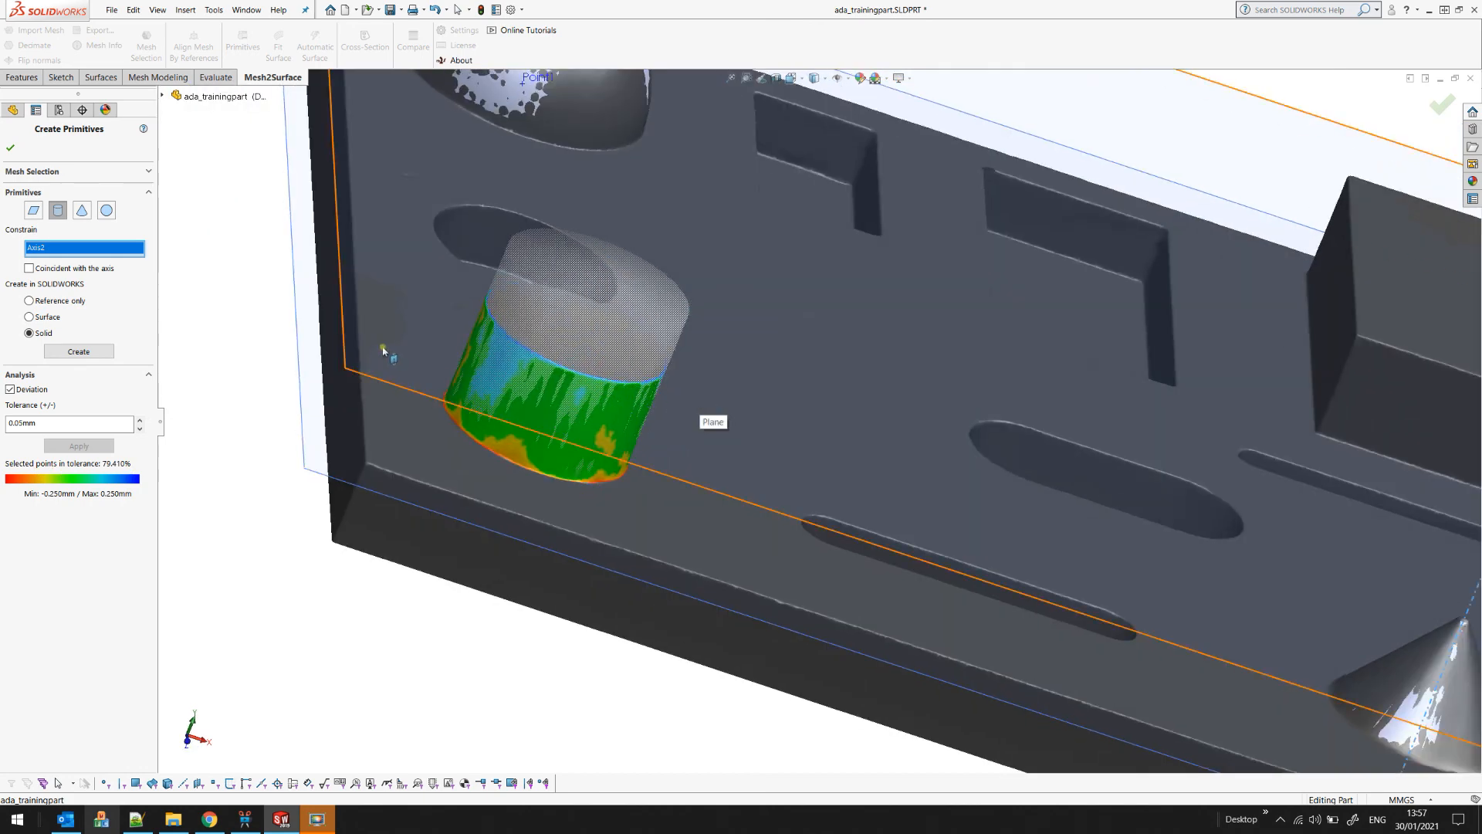
left_click(11, 389)
left_click(108, 352)
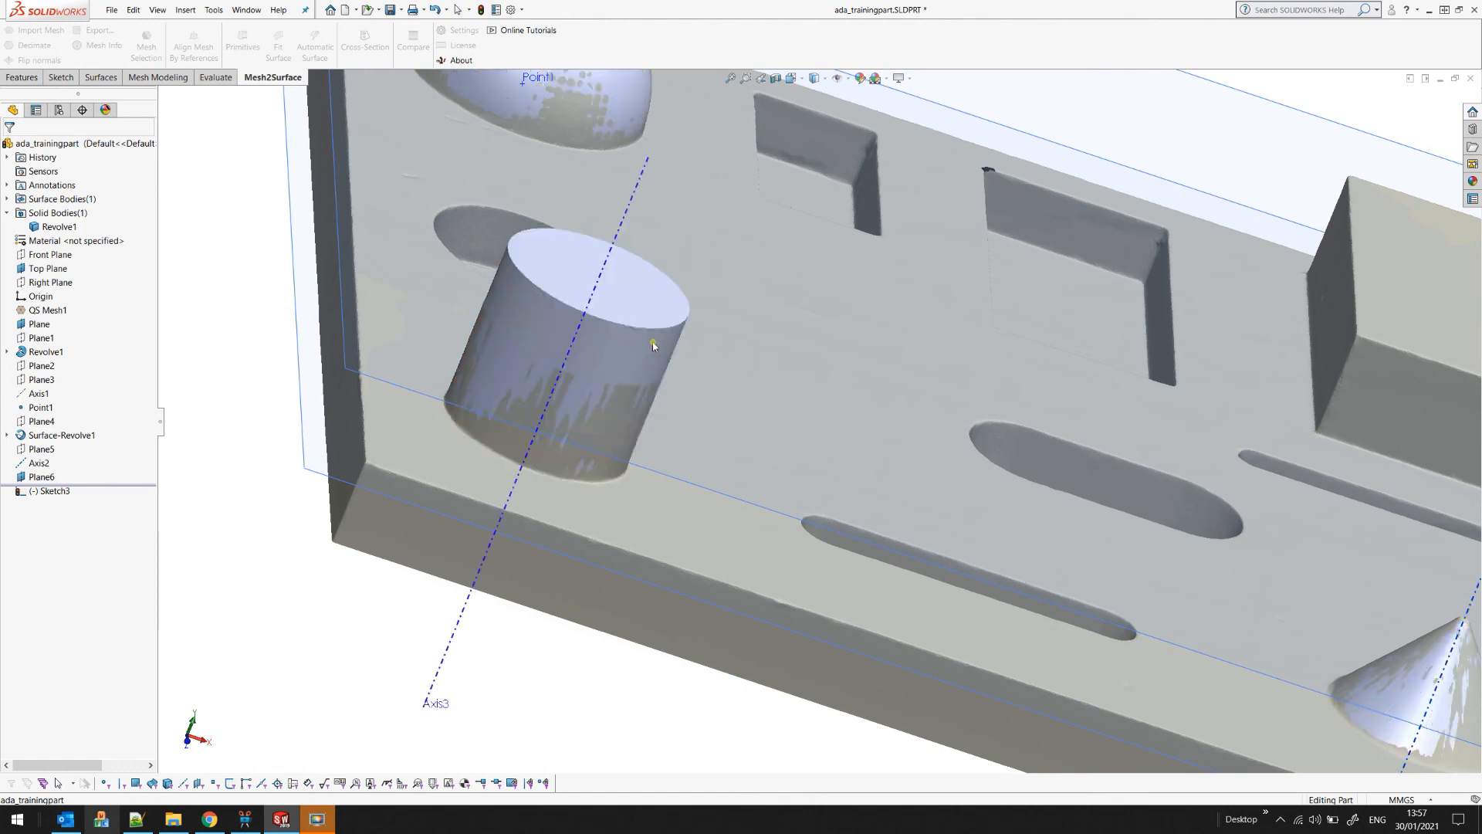
scroll(675, 382, "up", 2)
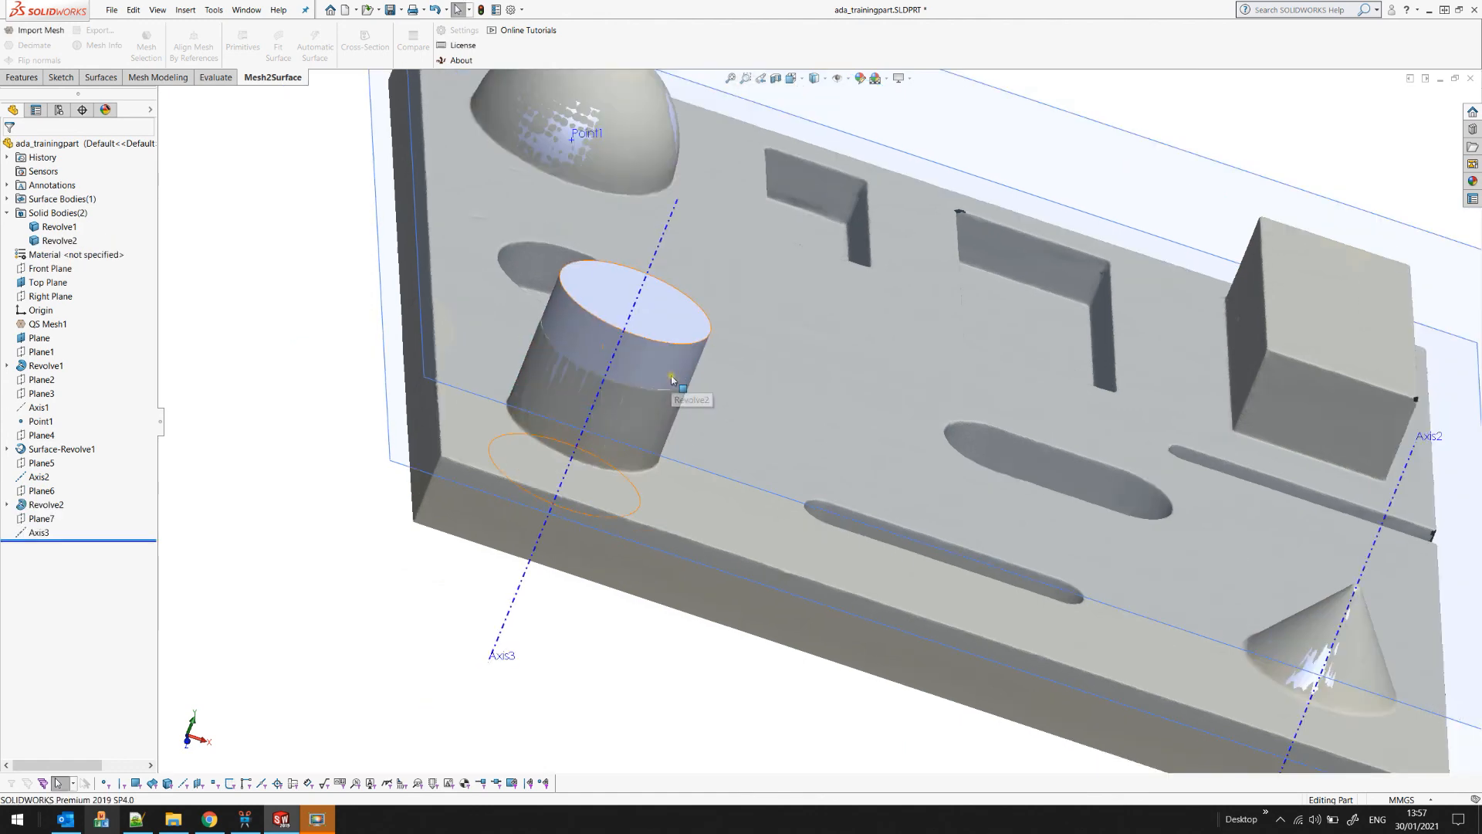
scroll(772, 375, "up", 3)
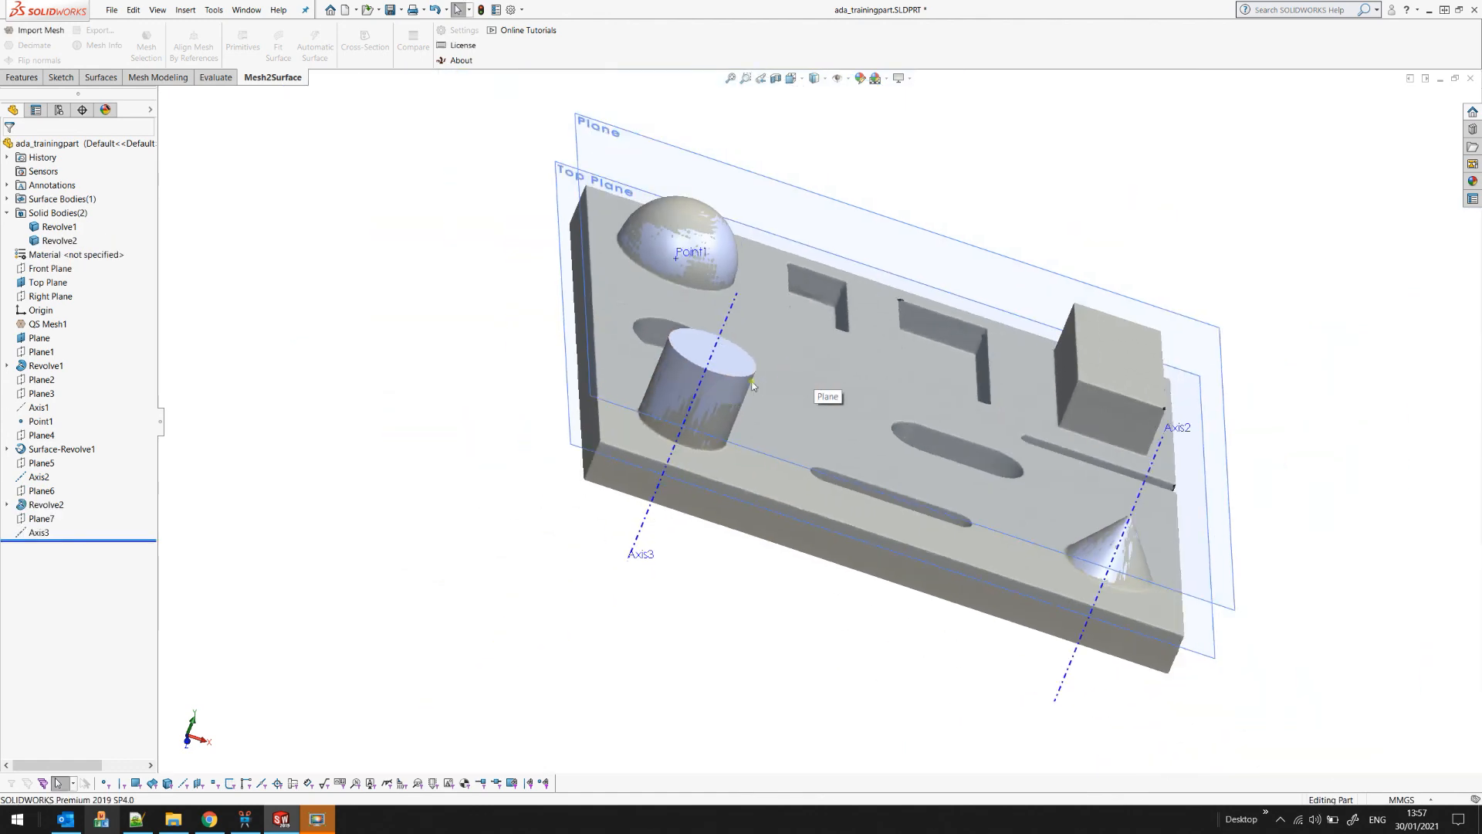
key("ctrl+7")
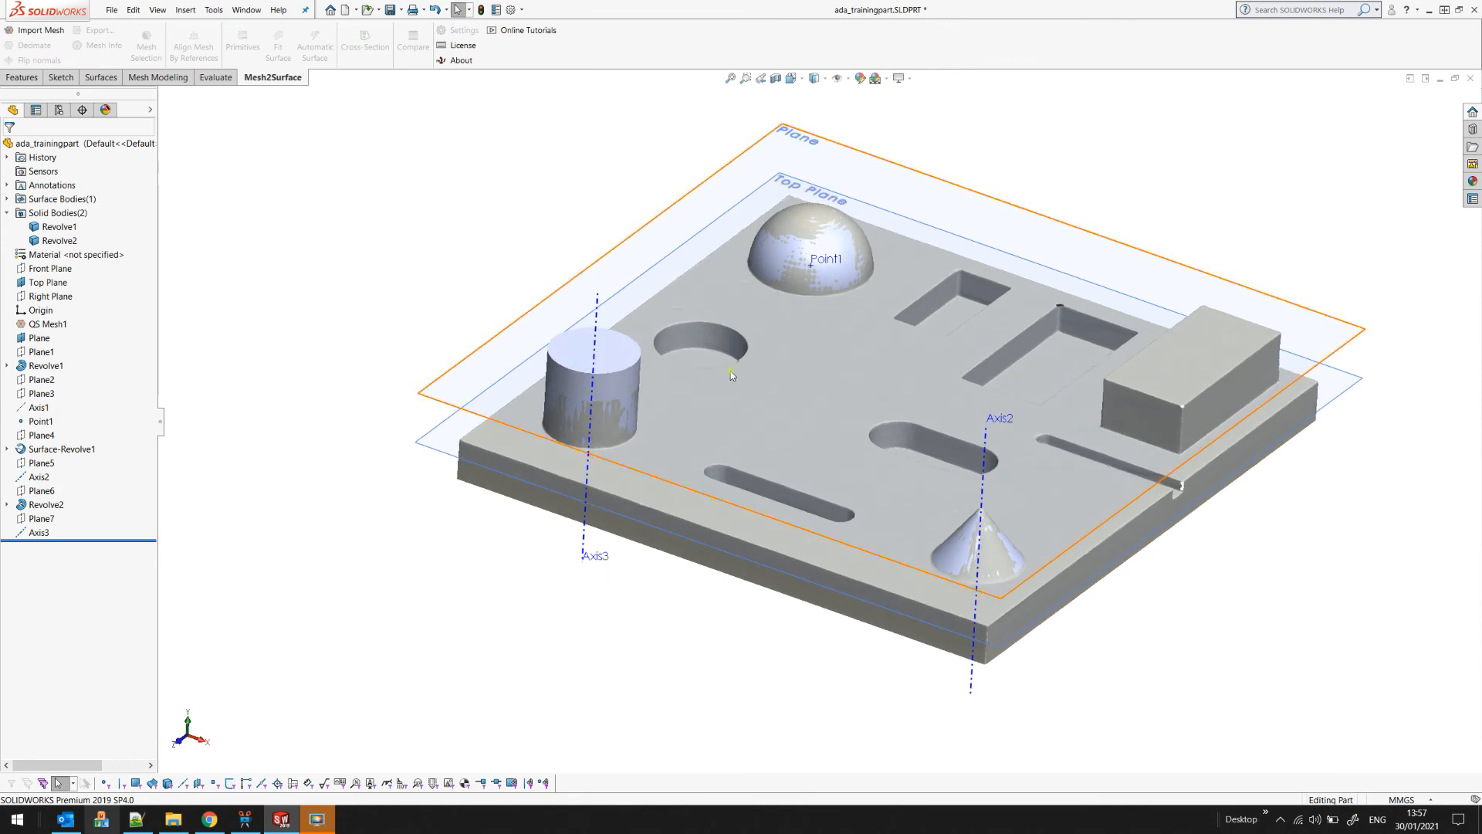